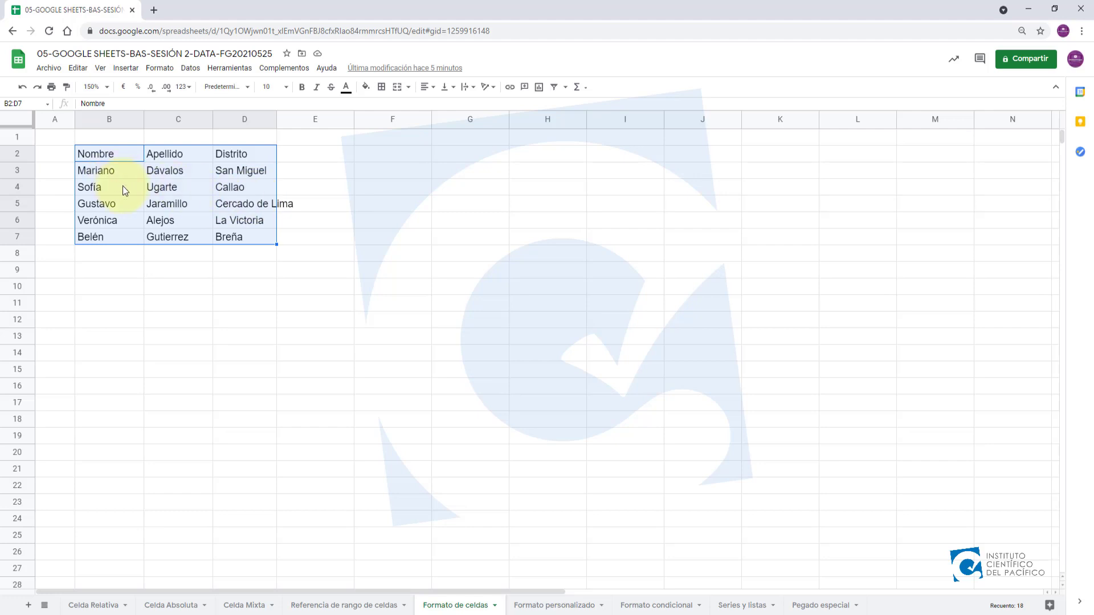
Step: Set the font of the whole table B2:D7 to Century Gothic at size 12
{"action": "left_click", "coordinate": [98, 153]}
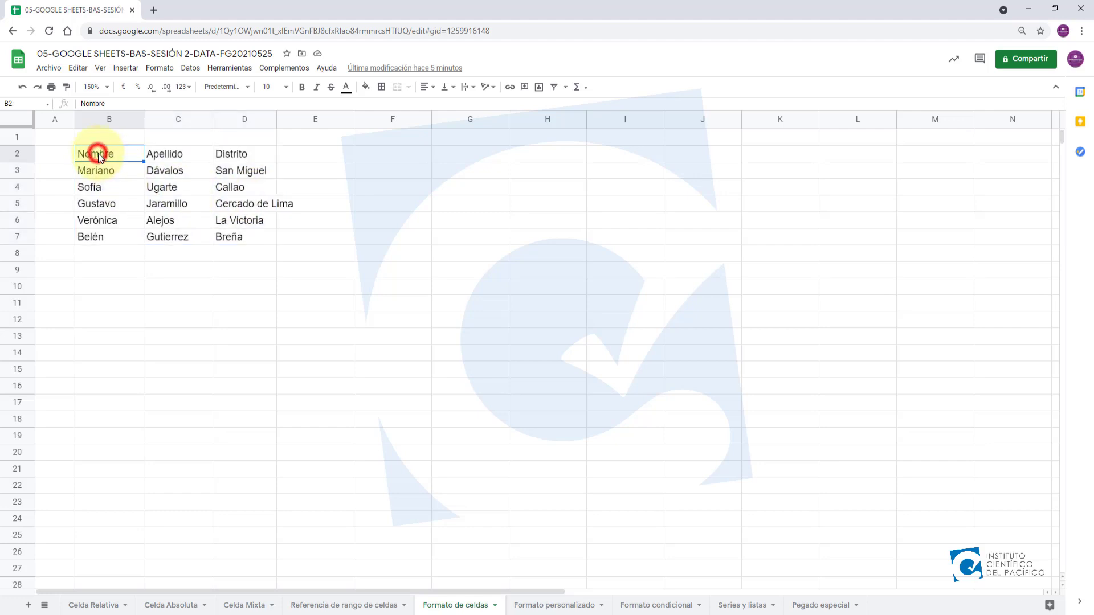
{"action": "left_click_drag", "start_coordinate": [114, 163], "coordinate": [245, 235]}
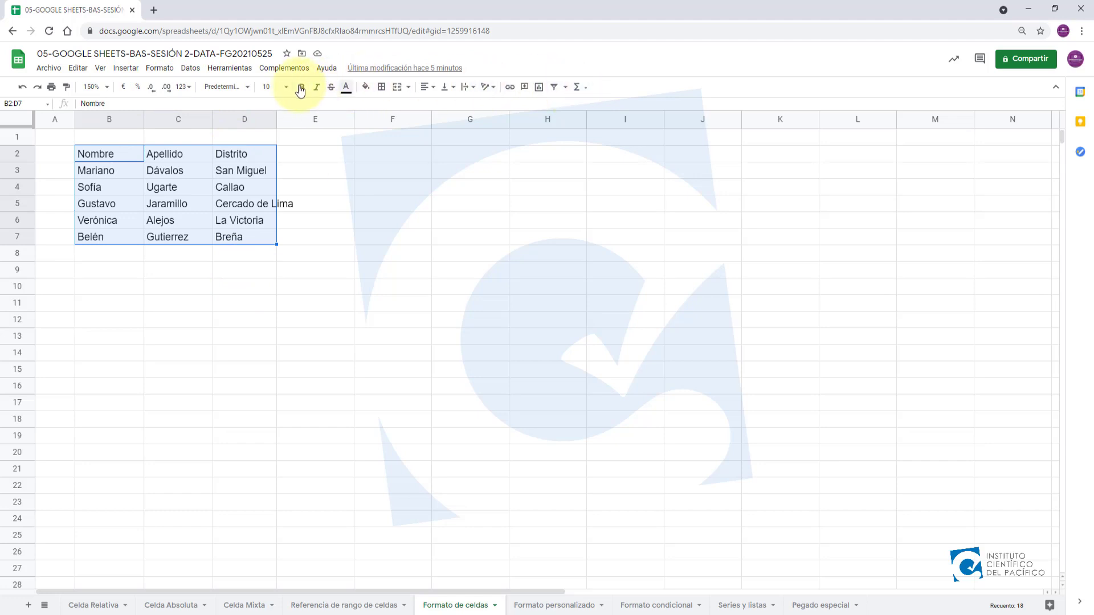
{"action": "left_click", "coordinate": [238, 88]}
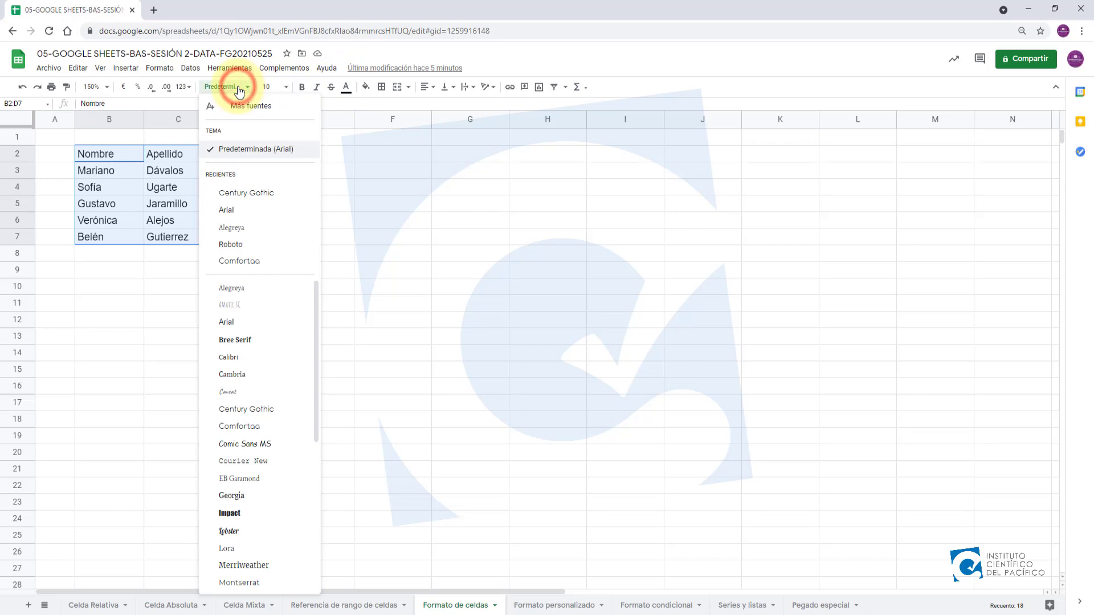
{"action": "left_click", "coordinate": [267, 191]}
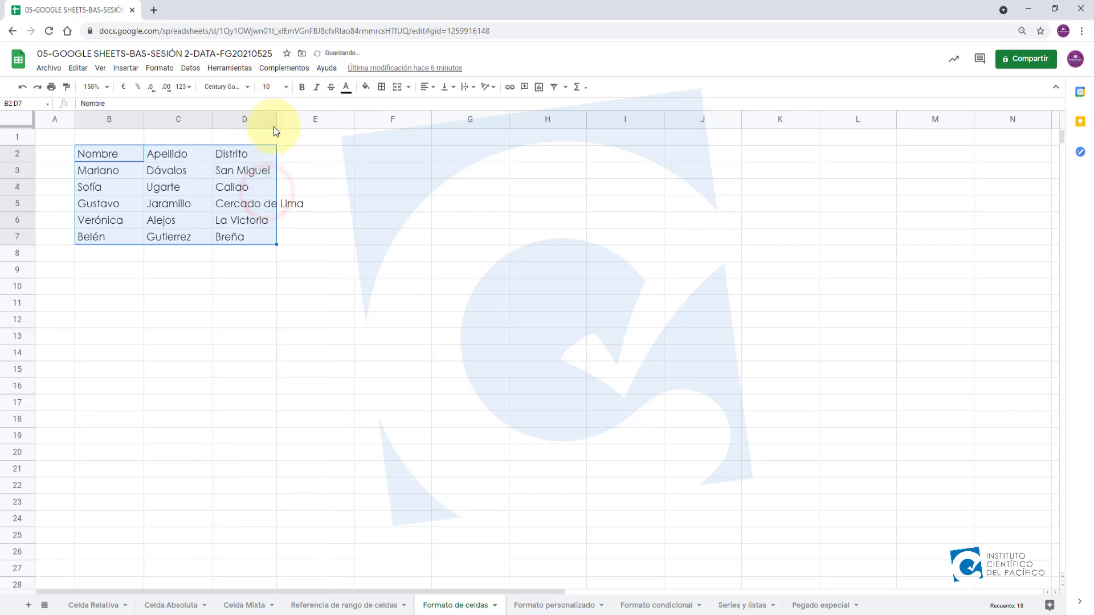
{"action": "left_click", "coordinate": [287, 89]}
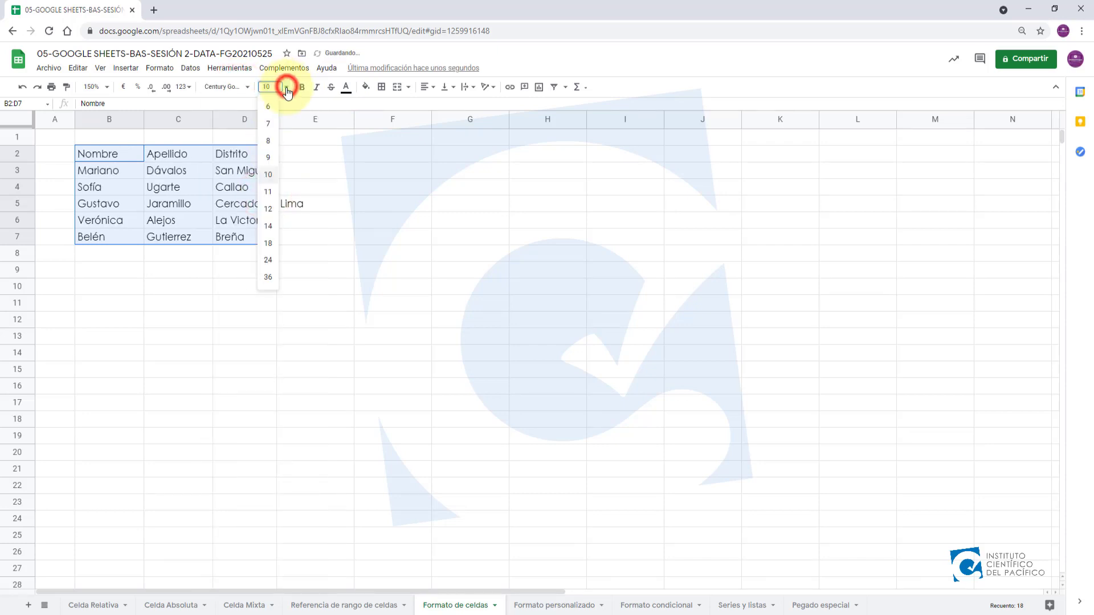
{"action": "left_click", "coordinate": [268, 209]}
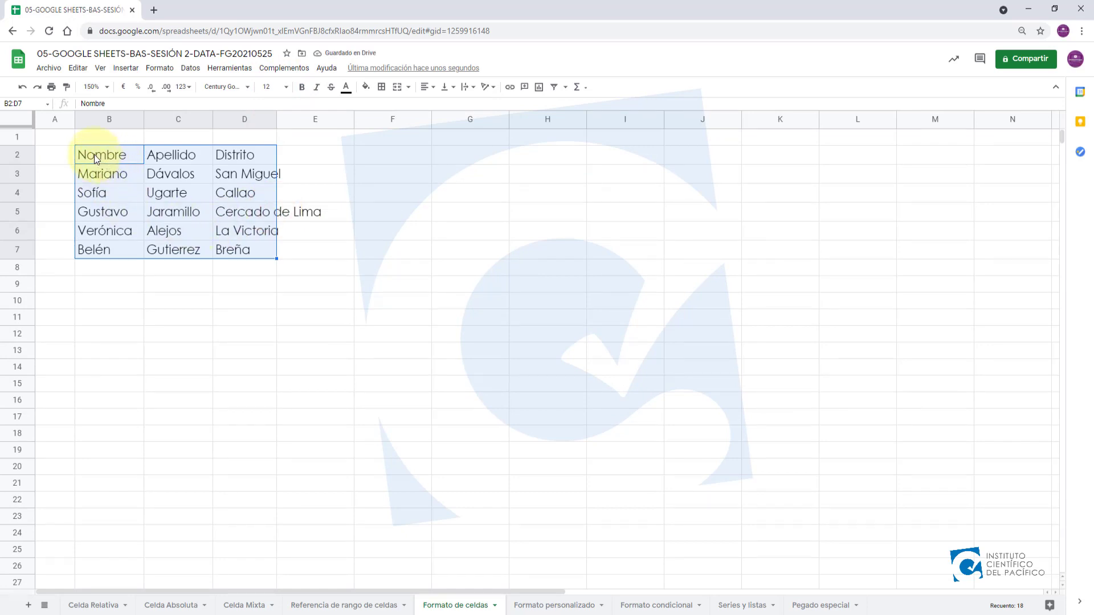
Step: Centre the header row B2:D2 horizontally and vertically, and make its text bold and italic
{"action": "left_click_drag", "start_coordinate": [99, 155], "coordinate": [253, 153]}
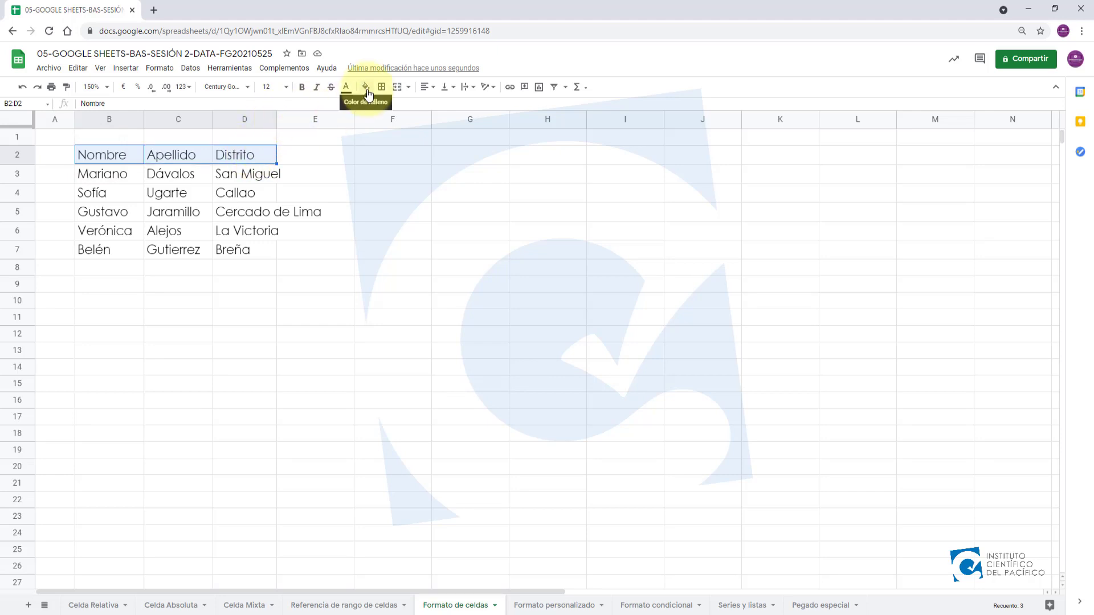
{"action": "left_click", "coordinate": [429, 89]}
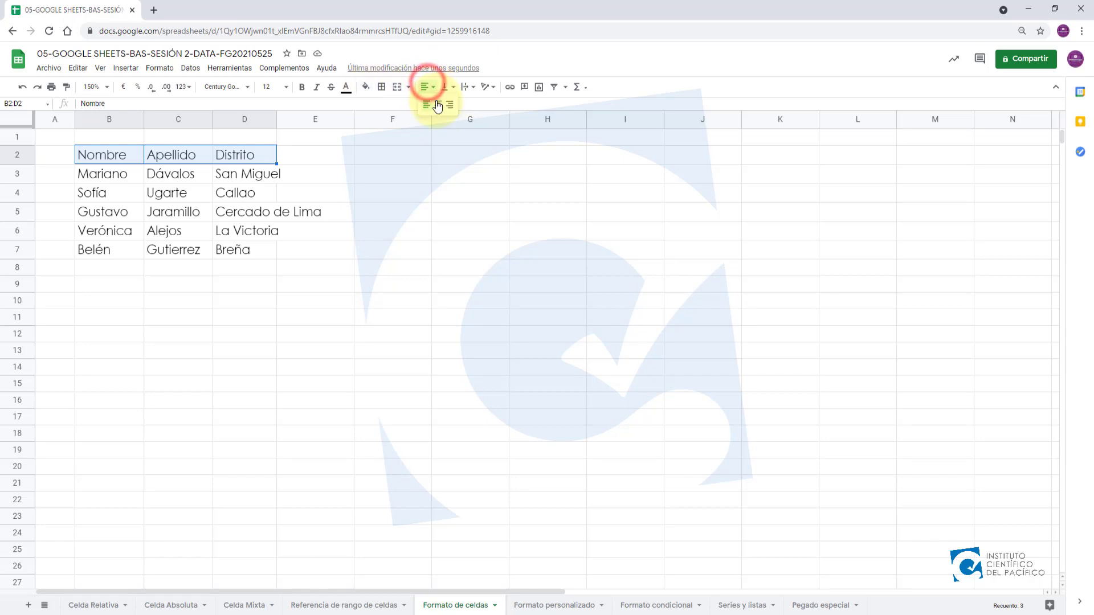
{"action": "left_click", "coordinate": [439, 105]}
{"action": "left_click", "coordinate": [444, 87]}
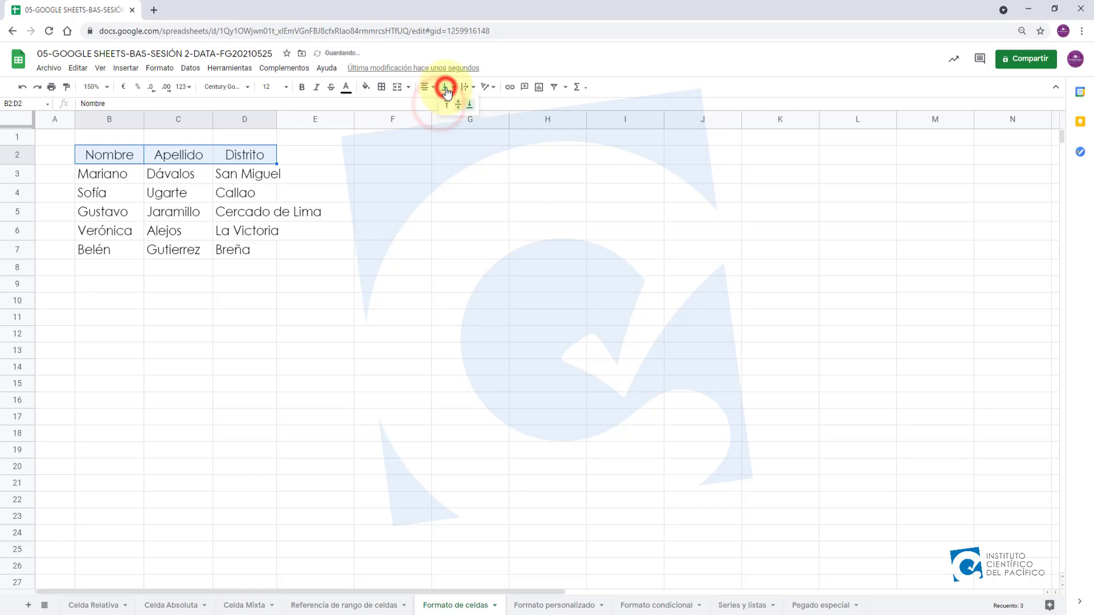
{"action": "left_click", "coordinate": [459, 108]}
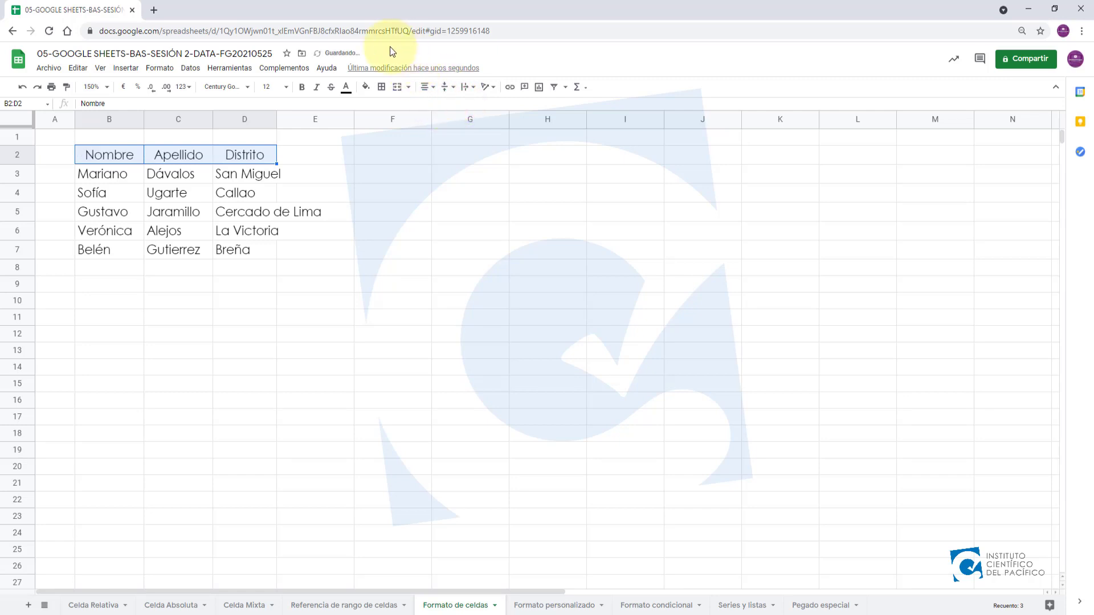
{"action": "left_click", "coordinate": [303, 89]}
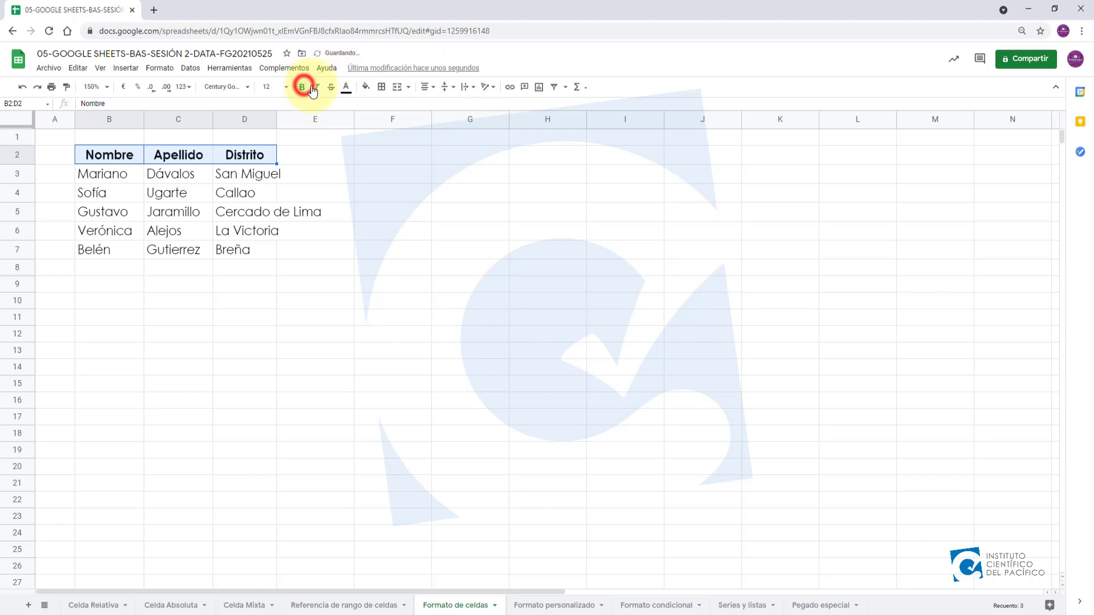
{"action": "left_click", "coordinate": [317, 90]}
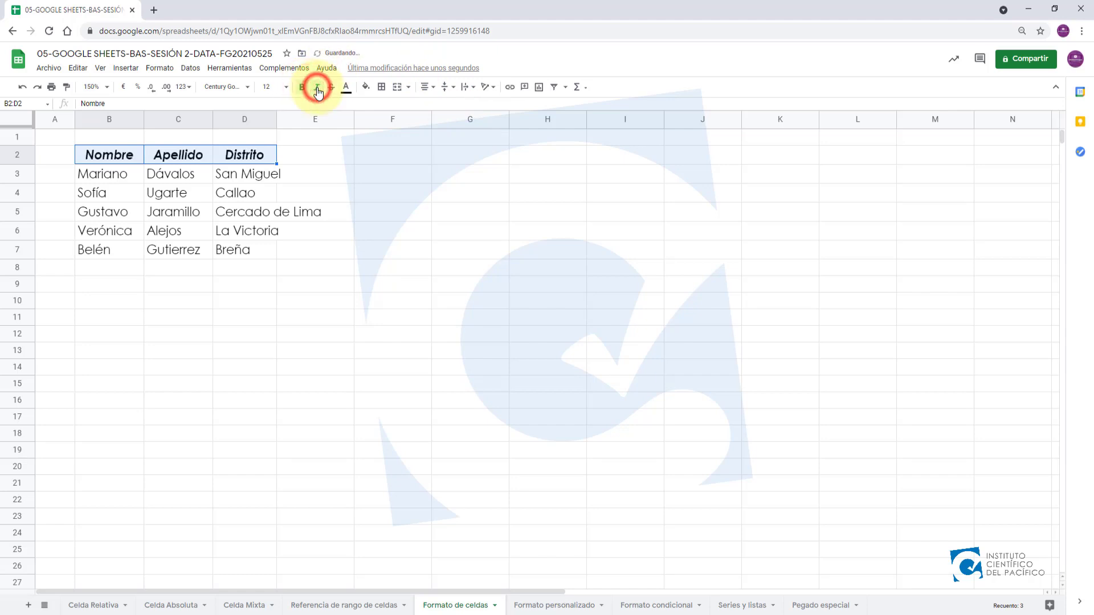
Step: Fill the header row B2:D2 with dark green and set its text colour to white
{"action": "left_click", "coordinate": [365, 89]}
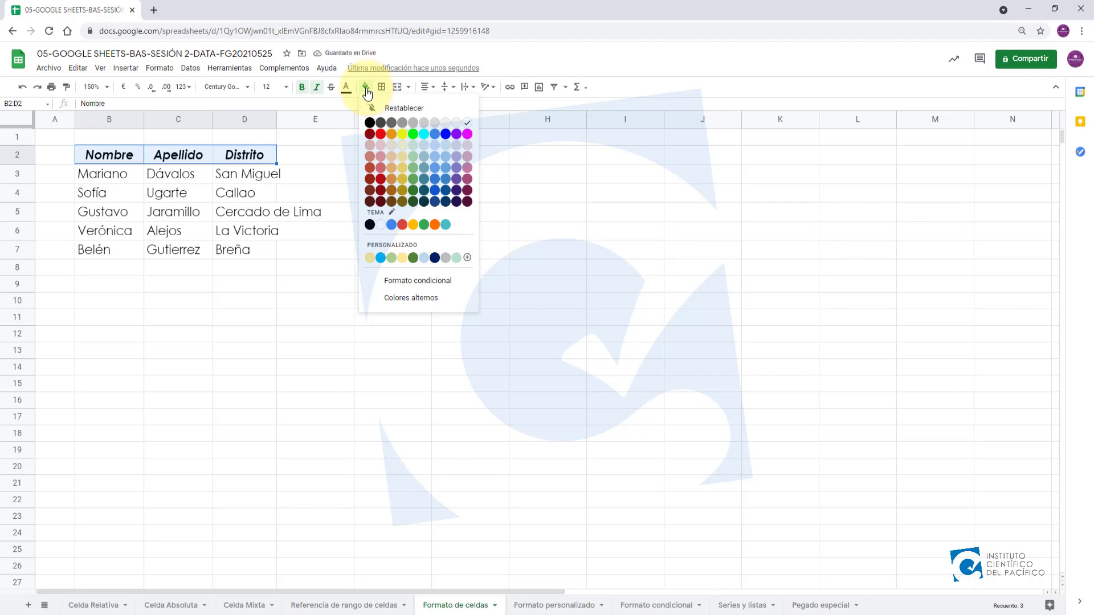
{"action": "left_click", "coordinate": [414, 191]}
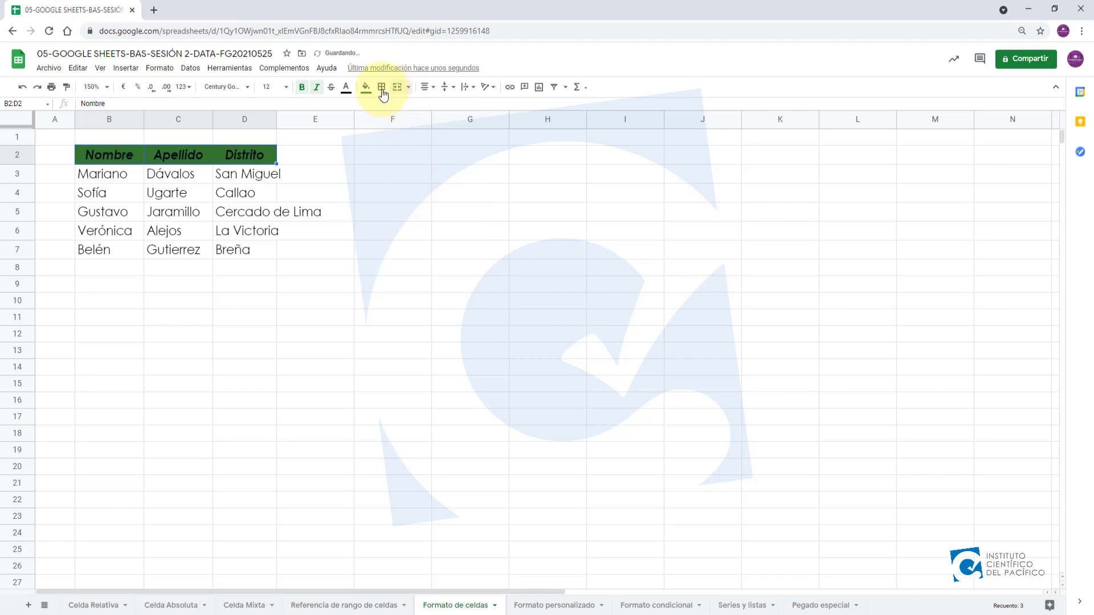
{"action": "left_click", "coordinate": [345, 88]}
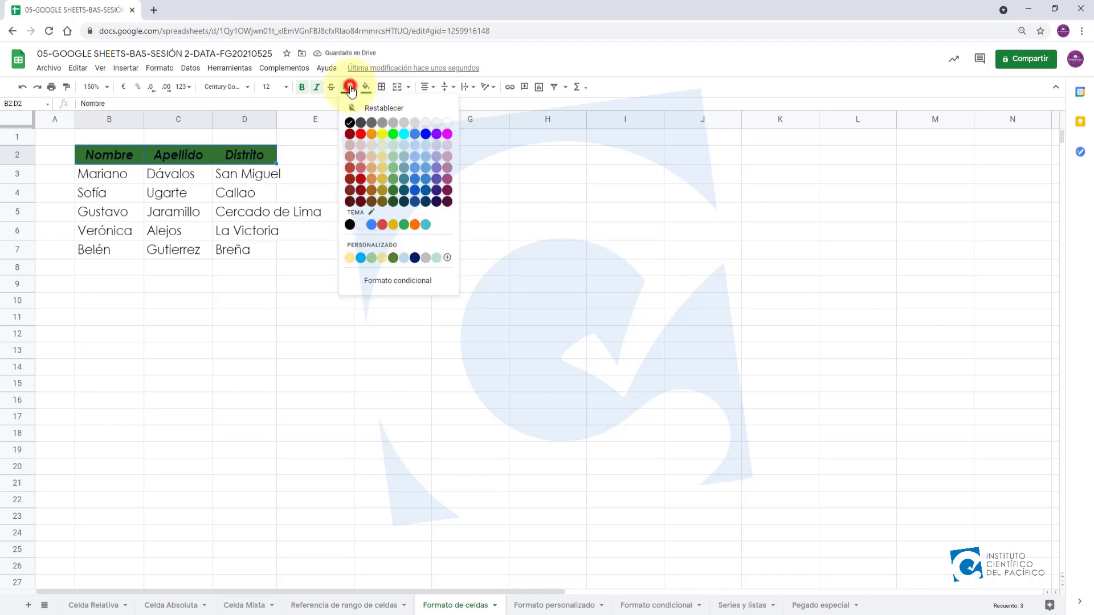
{"action": "left_click", "coordinate": [446, 123]}
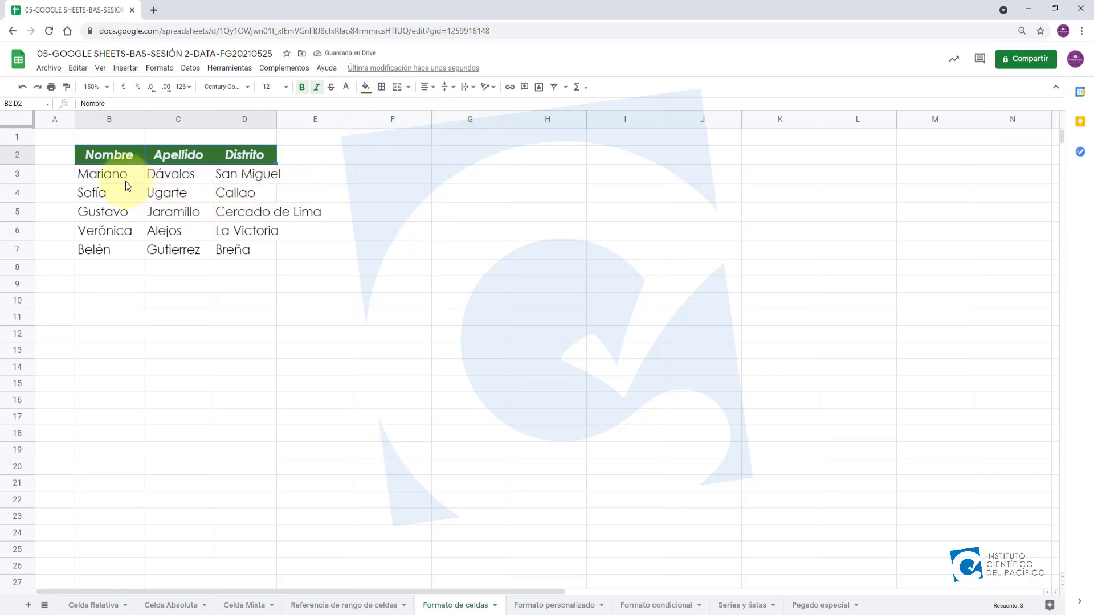
Step: Fill the data cells B3:D7 with light yellow and set their text colour to blue
{"action": "left_click_drag", "start_coordinate": [90, 172], "coordinate": [251, 249]}
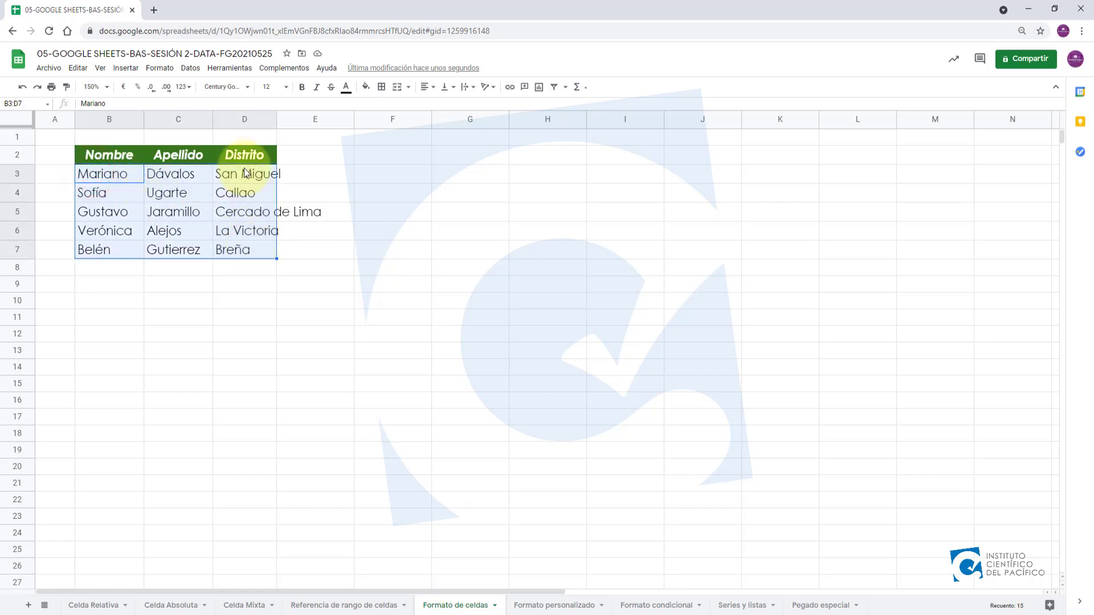
{"action": "left_click", "coordinate": [366, 89]}
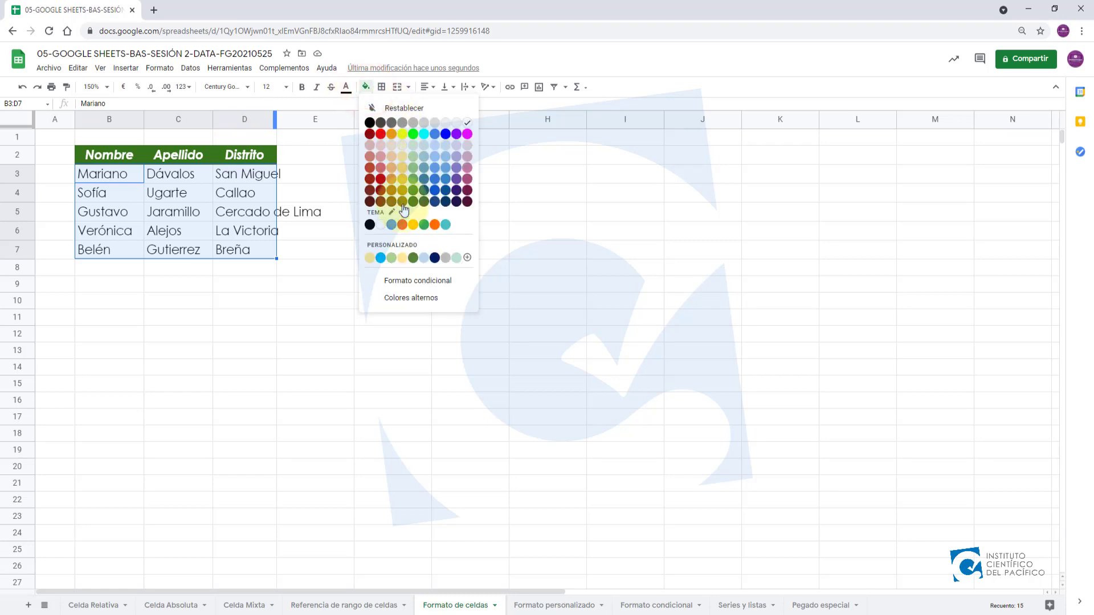
{"action": "left_click", "coordinate": [401, 147]}
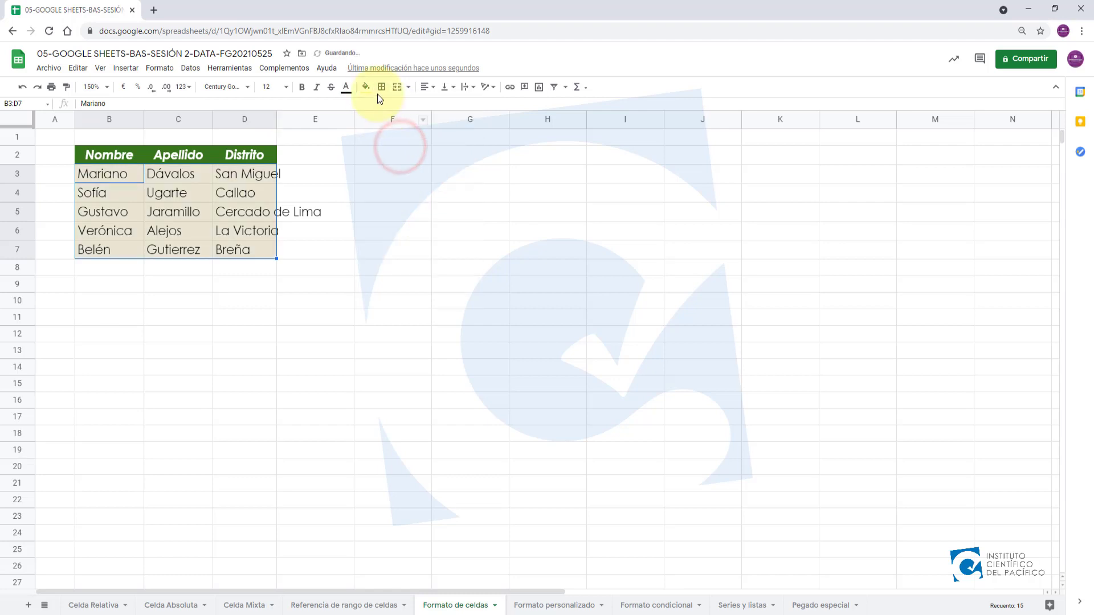
{"action": "left_click", "coordinate": [346, 87]}
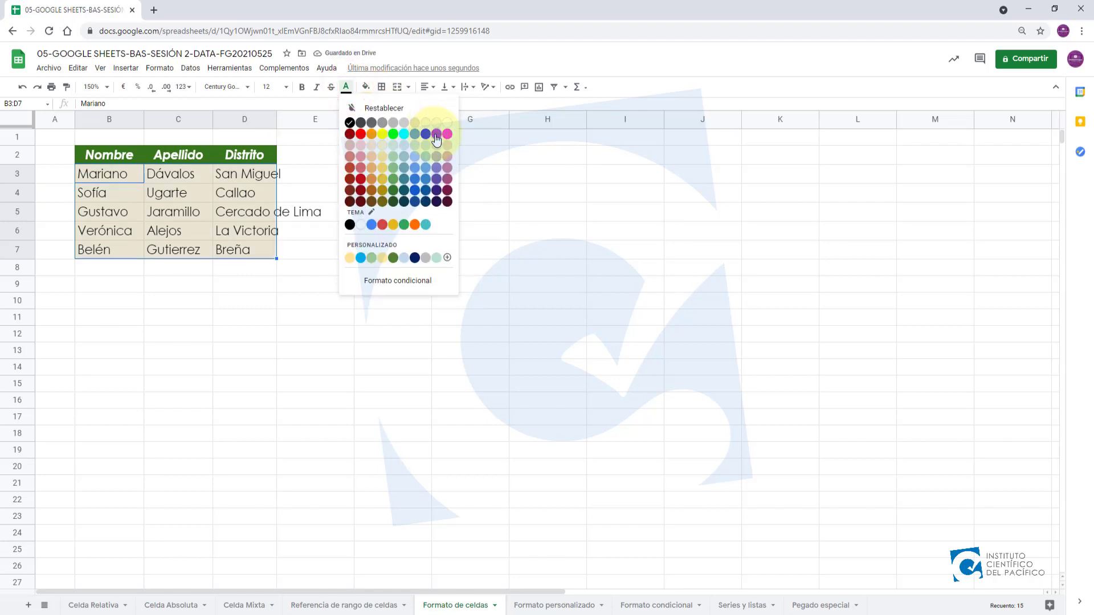
{"action": "left_click", "coordinate": [415, 189]}
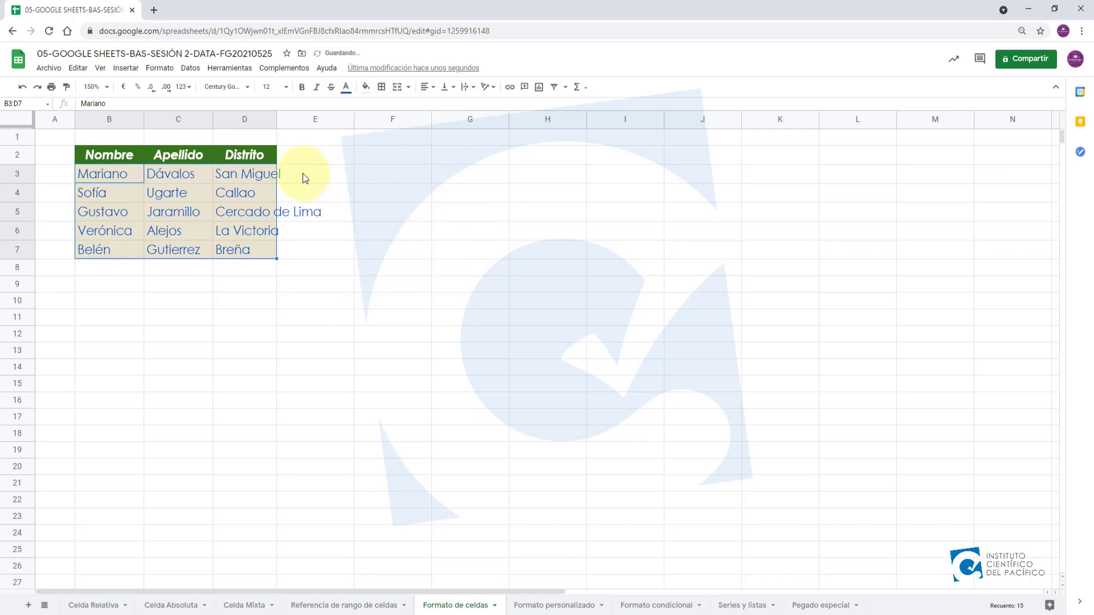
{"action": "left_click", "coordinate": [198, 193]}
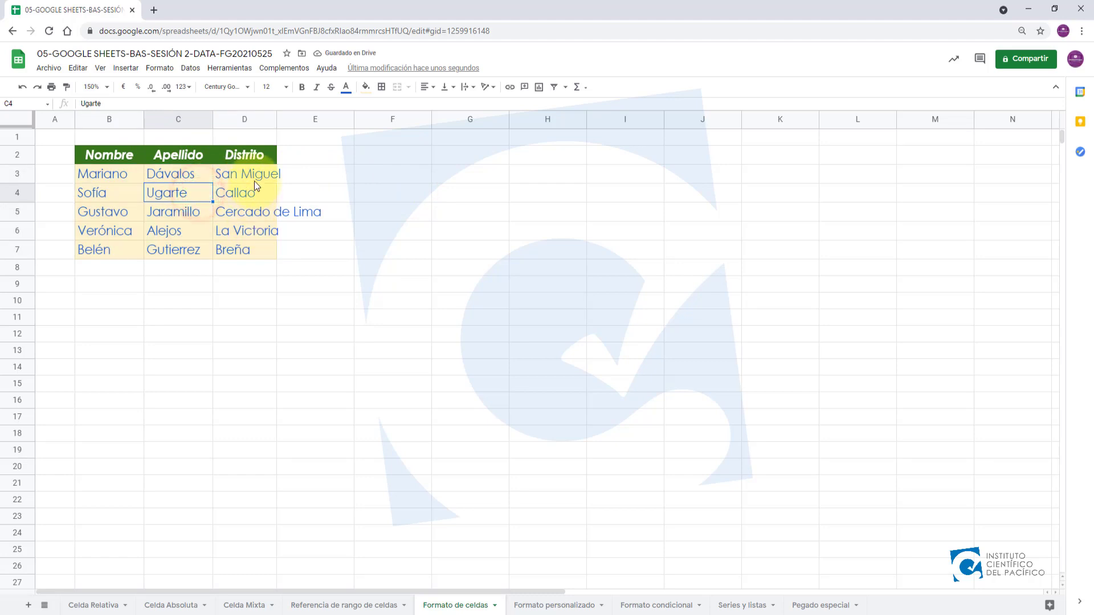
Step: Widen column D so the longest district name, Cercado de Lima, fits inside its cell
{"action": "left_click", "coordinate": [251, 118]}
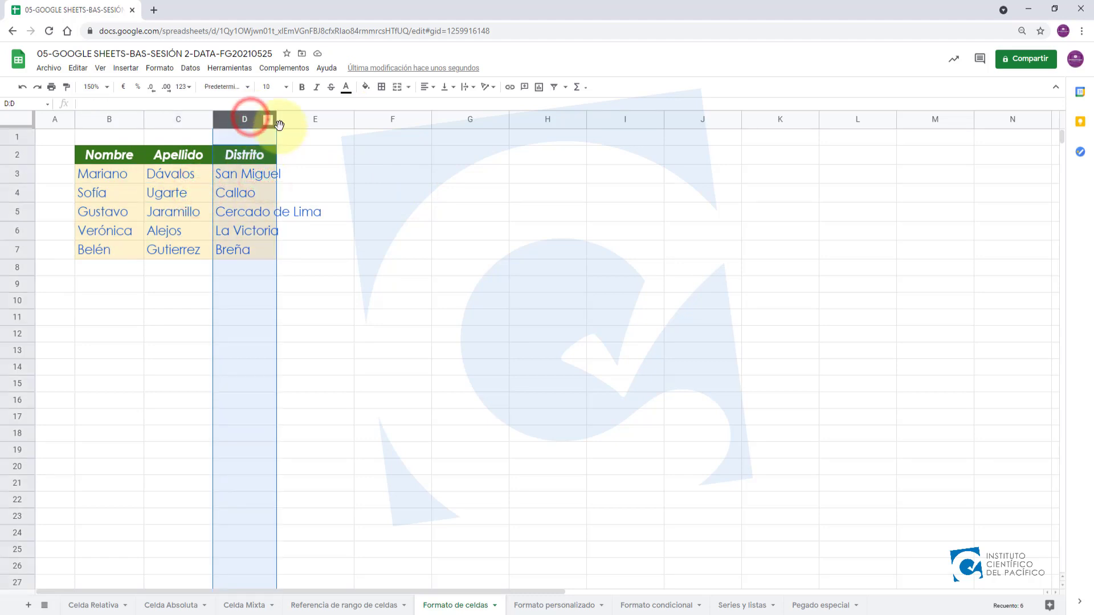
{"action": "left_click_drag", "start_coordinate": [276, 121], "coordinate": [329, 120]}
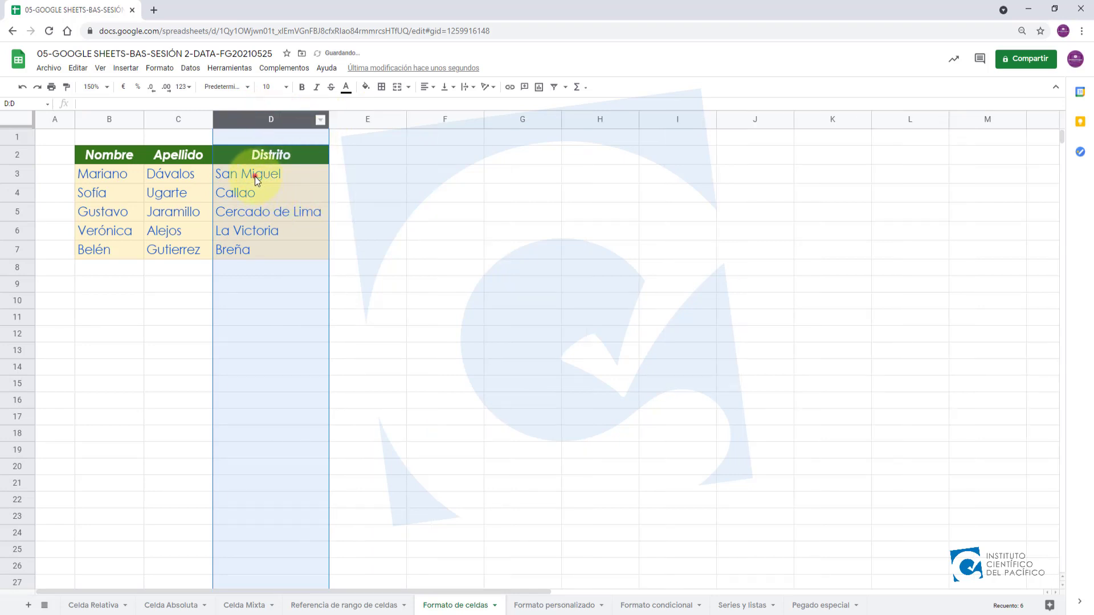
{"action": "left_click", "coordinate": [255, 176]}
{"action": "left_click", "coordinate": [276, 210]}
{"action": "left_click", "coordinate": [288, 248]}
{"action": "left_click", "coordinate": [268, 177]}
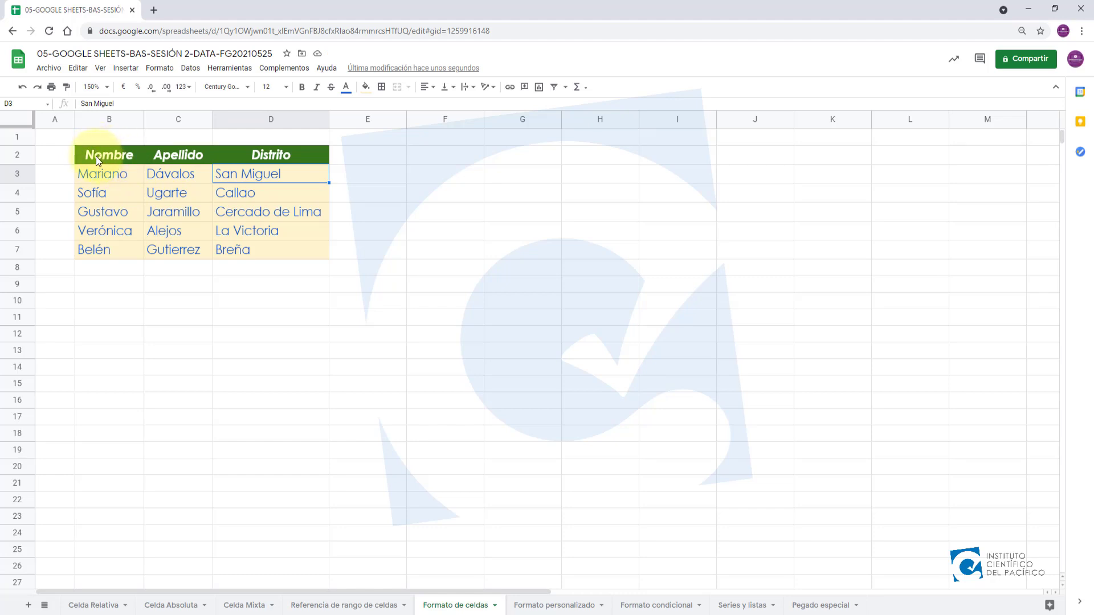
Step: Apply all borders to the header row B2:D2 and review the border colour and line style options
{"action": "left_click_drag", "start_coordinate": [85, 155], "coordinate": [312, 150]}
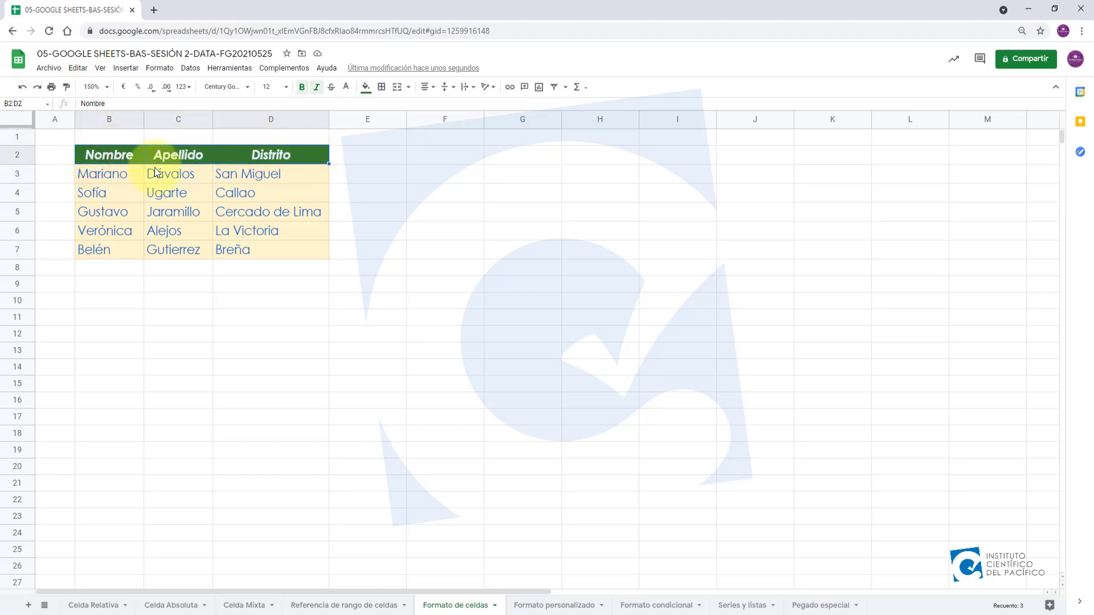
{"action": "left_click", "coordinate": [387, 89]}
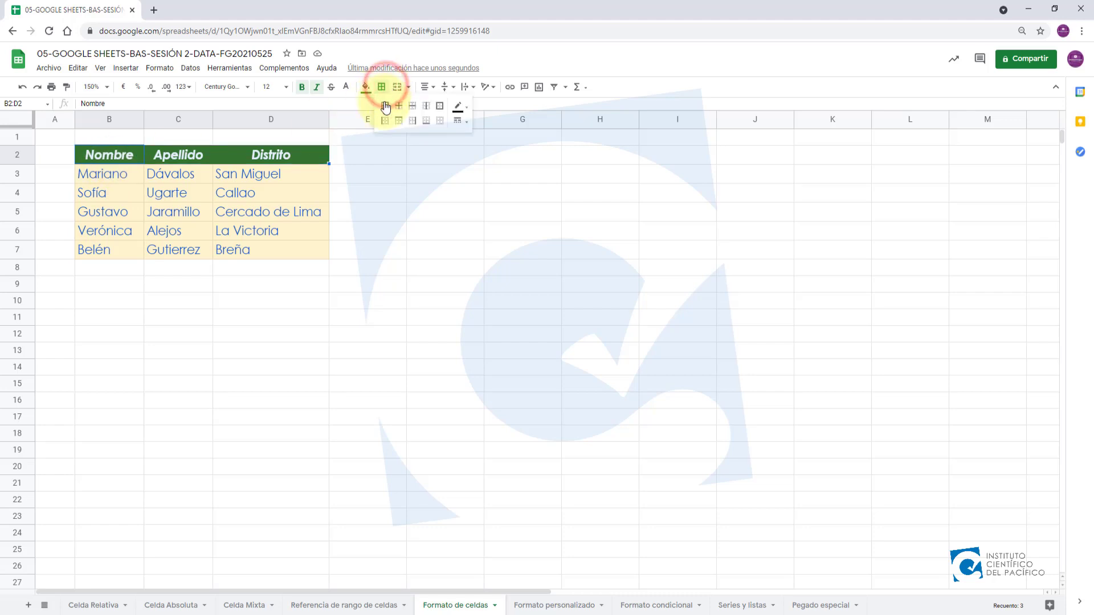
{"action": "left_click", "coordinate": [385, 109]}
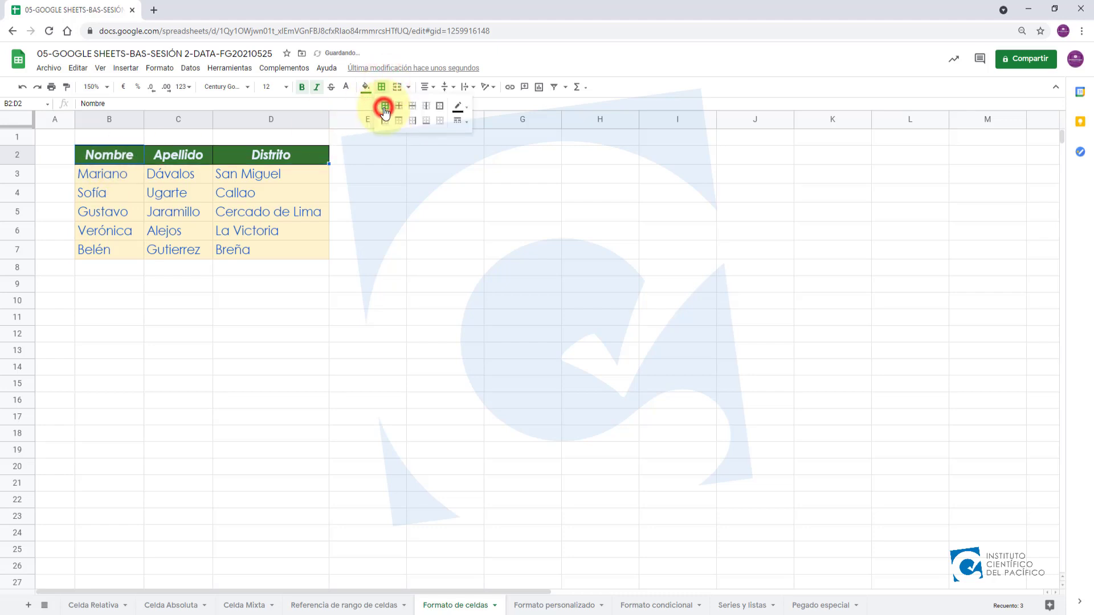
{"action": "left_click", "coordinate": [468, 112]}
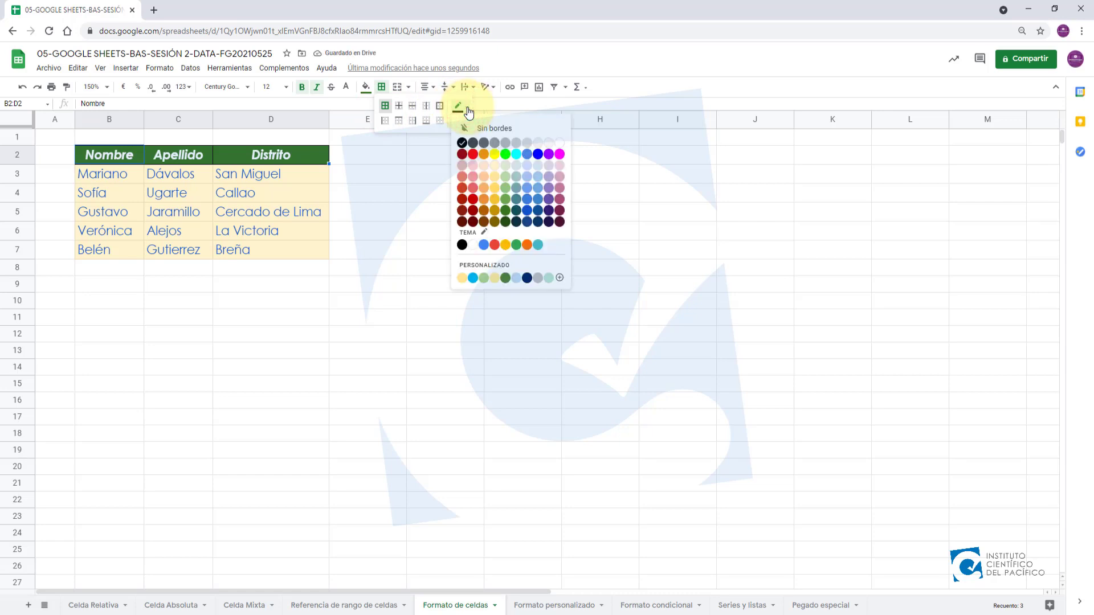
{"action": "left_click", "coordinate": [467, 109]}
{"action": "left_click", "coordinate": [464, 121]}
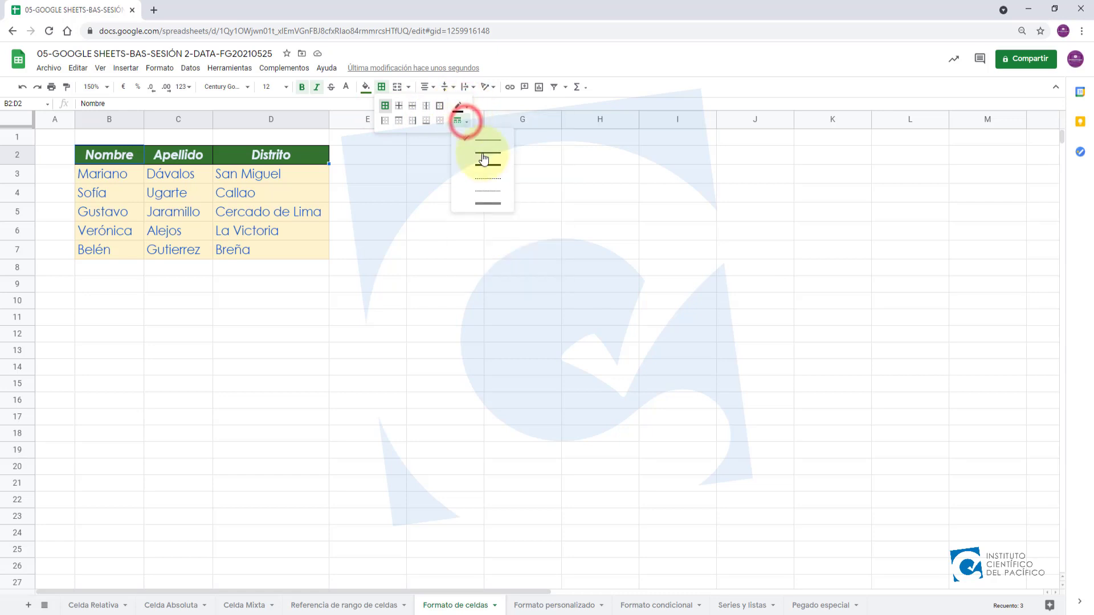
{"action": "left_click", "coordinate": [465, 122]}
{"action": "left_click", "coordinate": [236, 192]}
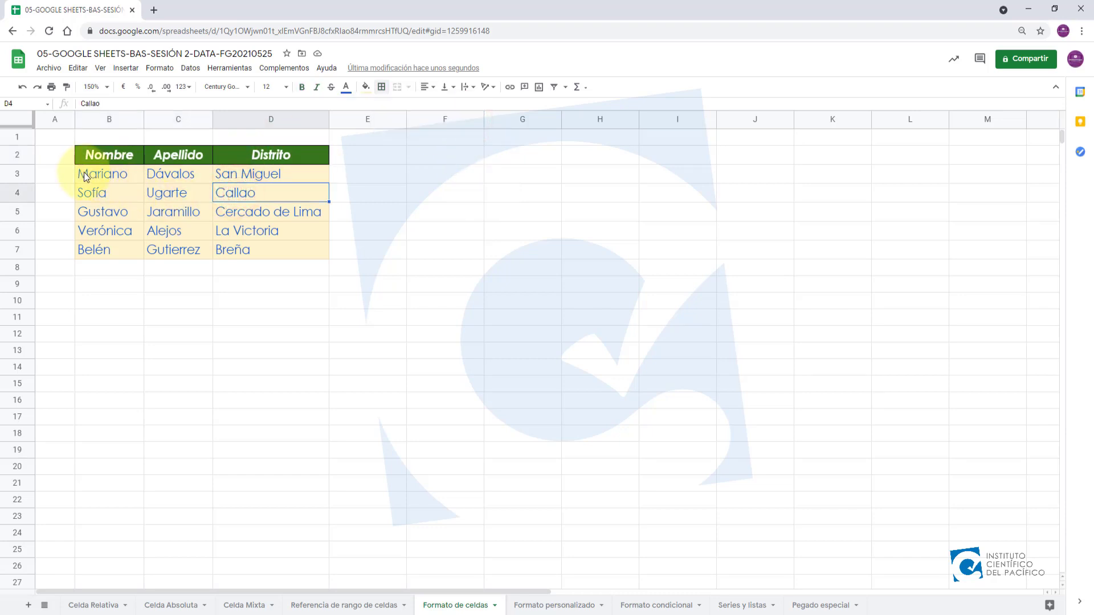
Step: Add inner vertical borders and outer borders to the data cells B3:D7
{"action": "left_click_drag", "start_coordinate": [85, 172], "coordinate": [303, 251]}
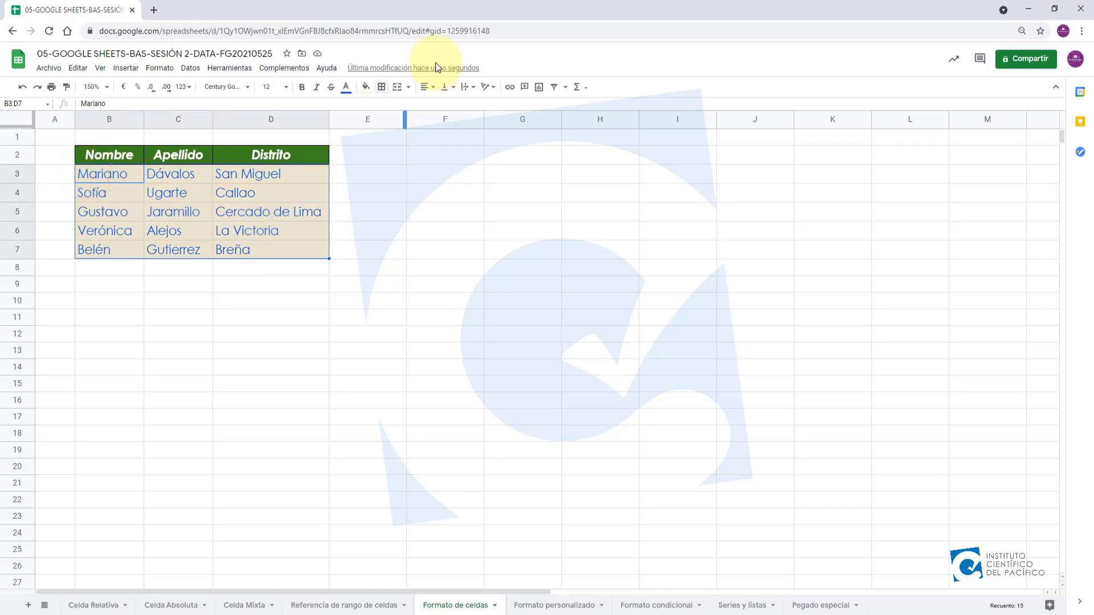
{"action": "left_click", "coordinate": [381, 90]}
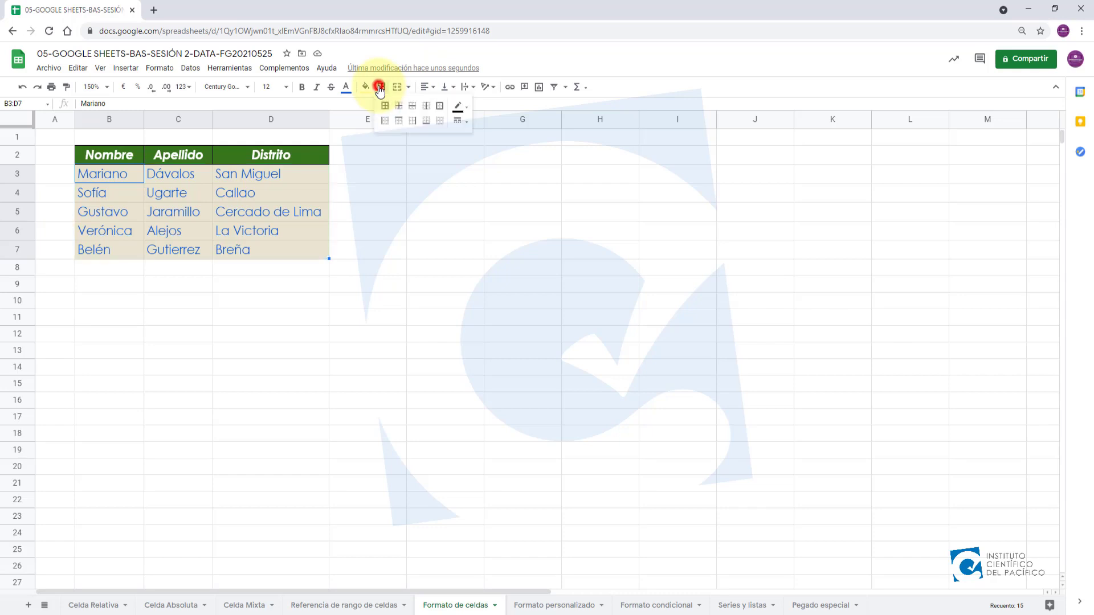
{"action": "left_click", "coordinate": [426, 107]}
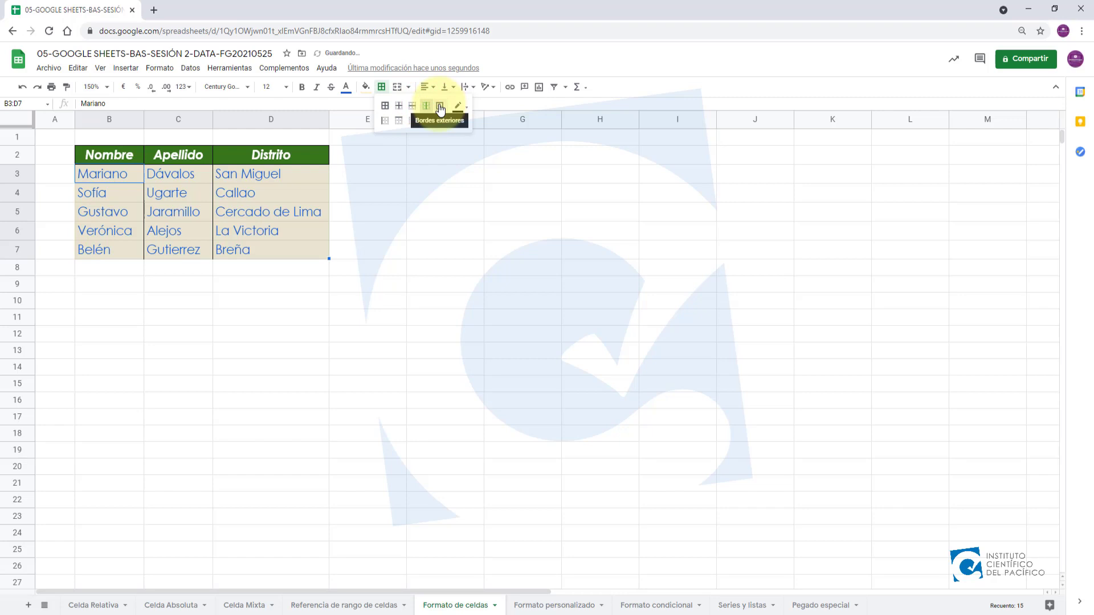
{"action": "left_click", "coordinate": [440, 107]}
{"action": "left_click", "coordinate": [220, 256]}
{"action": "left_click", "coordinate": [259, 333]}
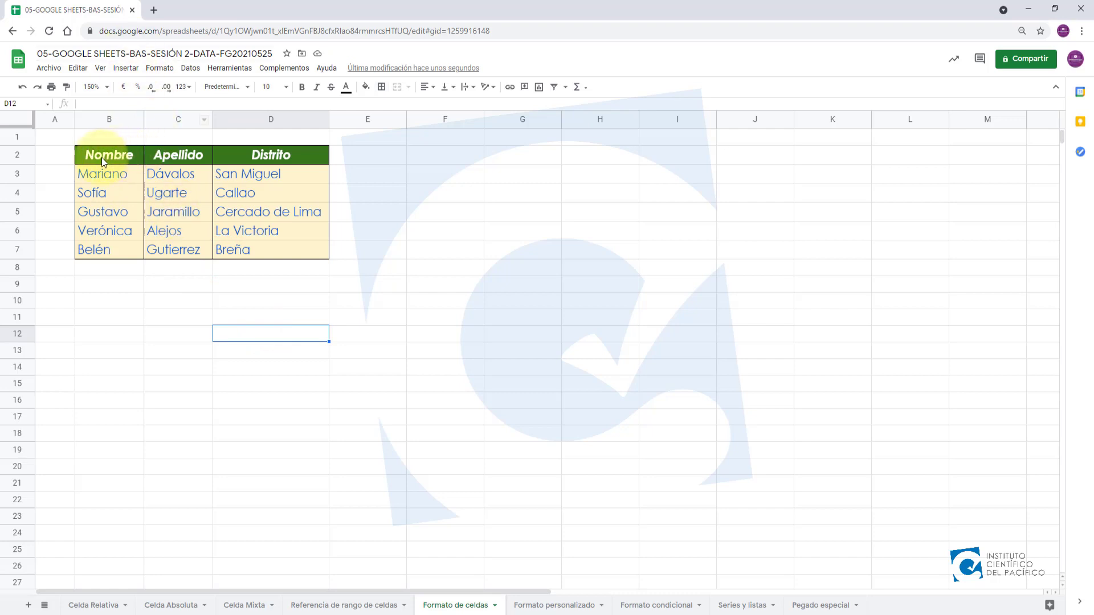
Step: Rotate the header text in B2:D2 so that it tilts upwards
{"action": "left_click_drag", "start_coordinate": [90, 155], "coordinate": [279, 155]}
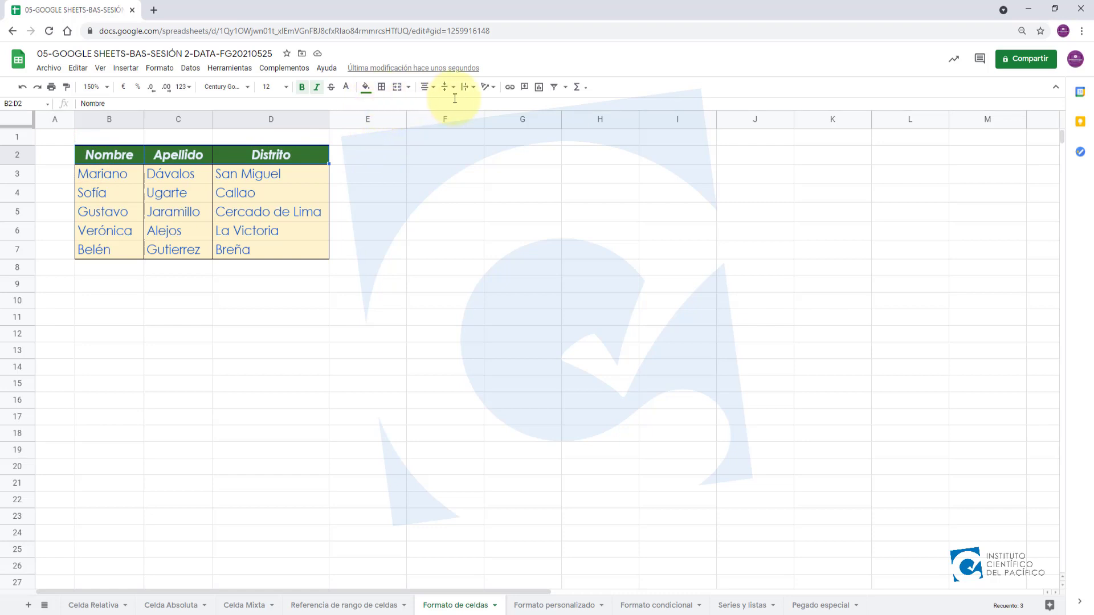
{"action": "left_click", "coordinate": [492, 89]}
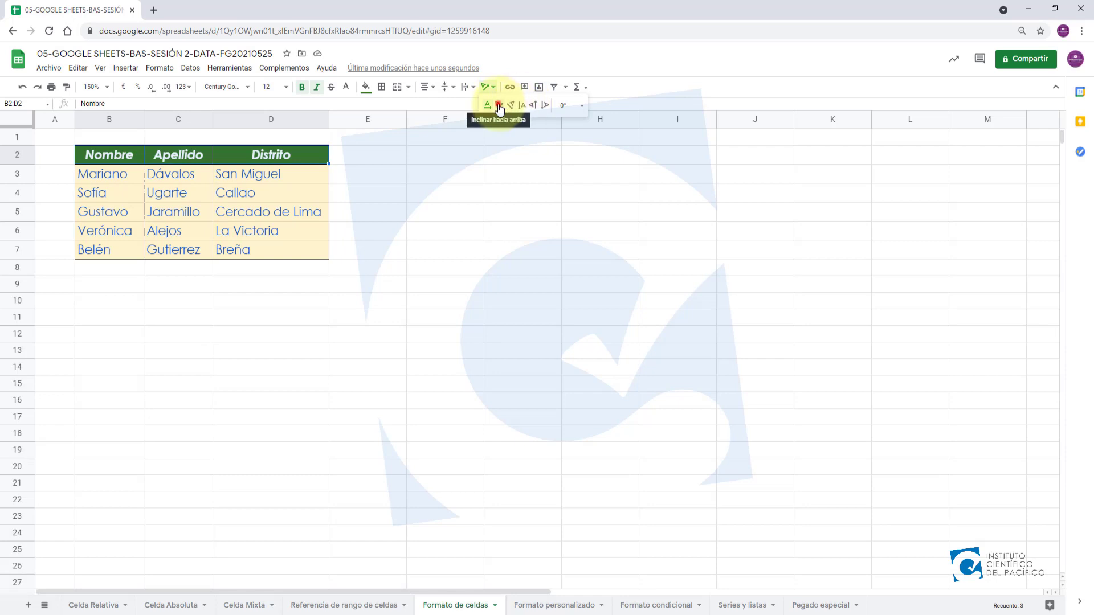
{"action": "left_click", "coordinate": [499, 106]}
{"action": "left_click", "coordinate": [493, 86]}
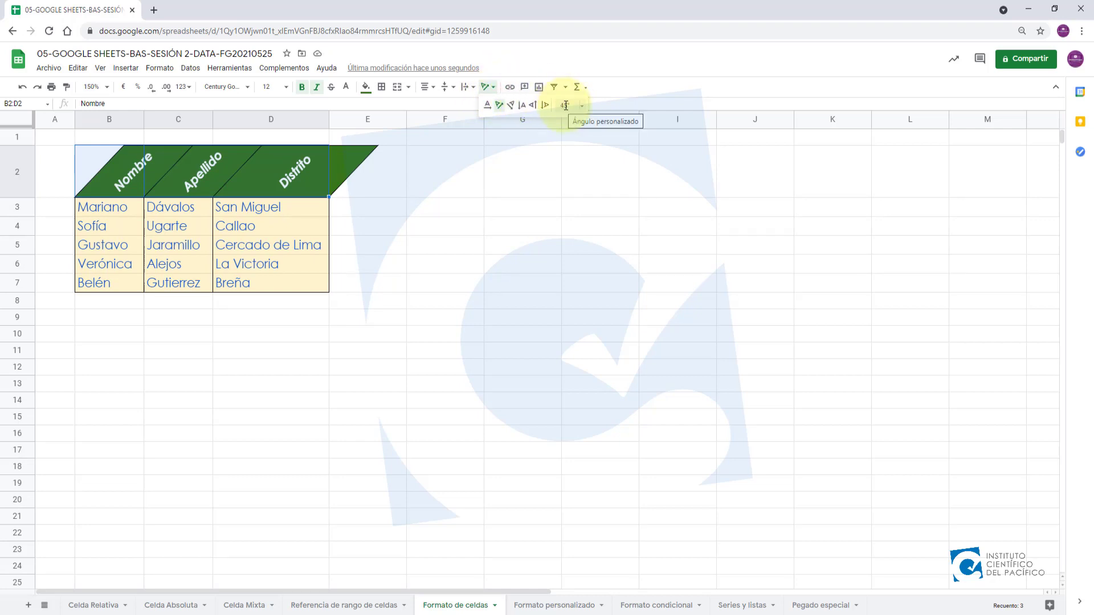
{"action": "left_click", "coordinate": [500, 106]}
{"action": "left_click", "coordinate": [261, 223]}
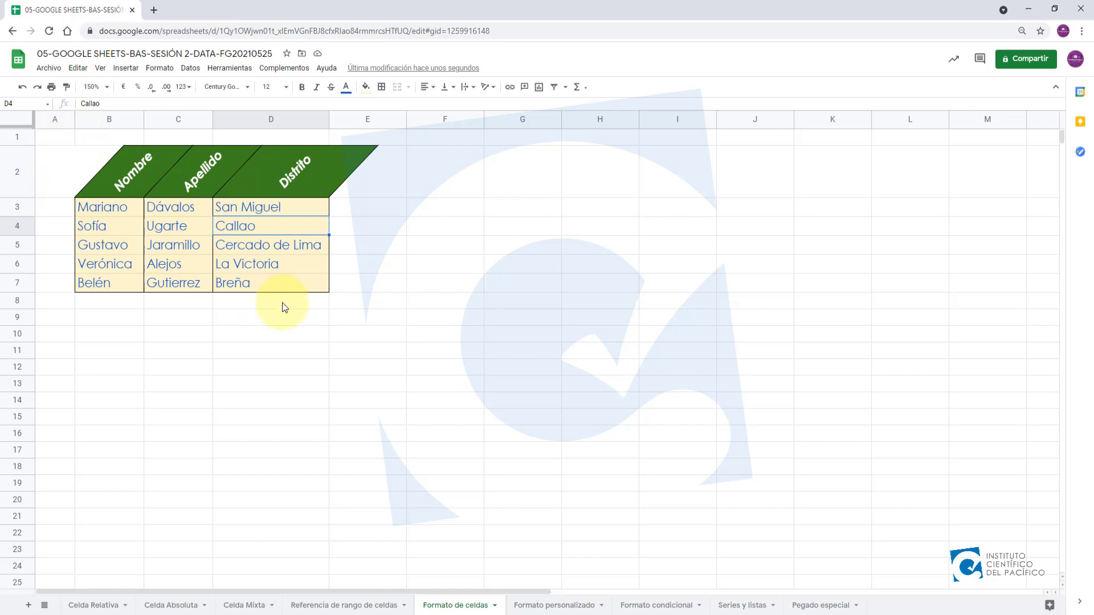
Step: On the Formato personalizado sheet, enter =B4 in the date table's Con formato cell C4
{"action": "left_click", "coordinate": [555, 607]}
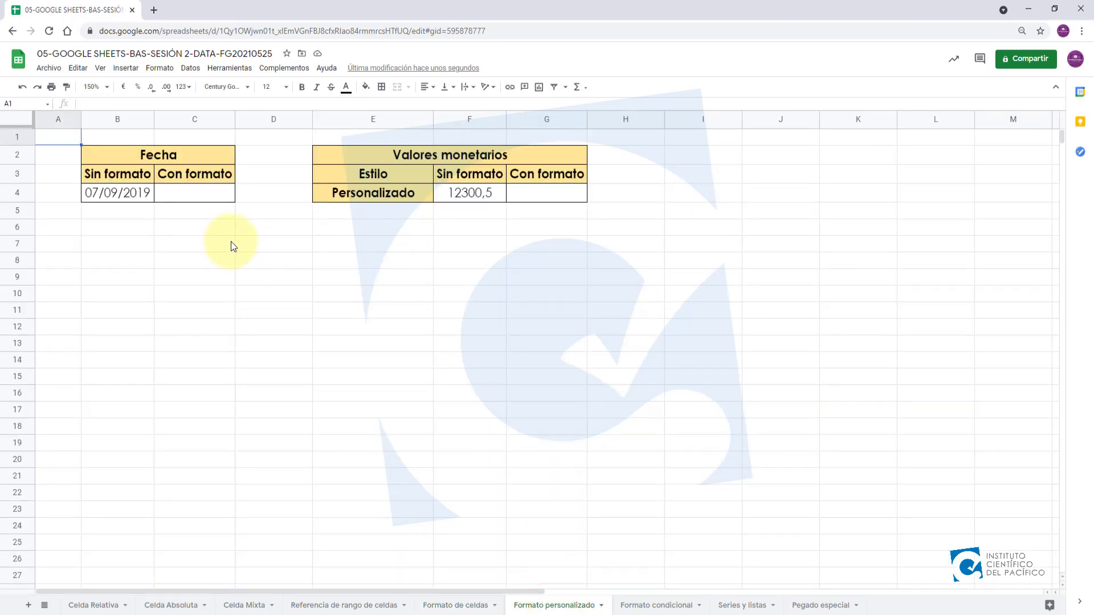
{"action": "left_click", "coordinate": [191, 194]}
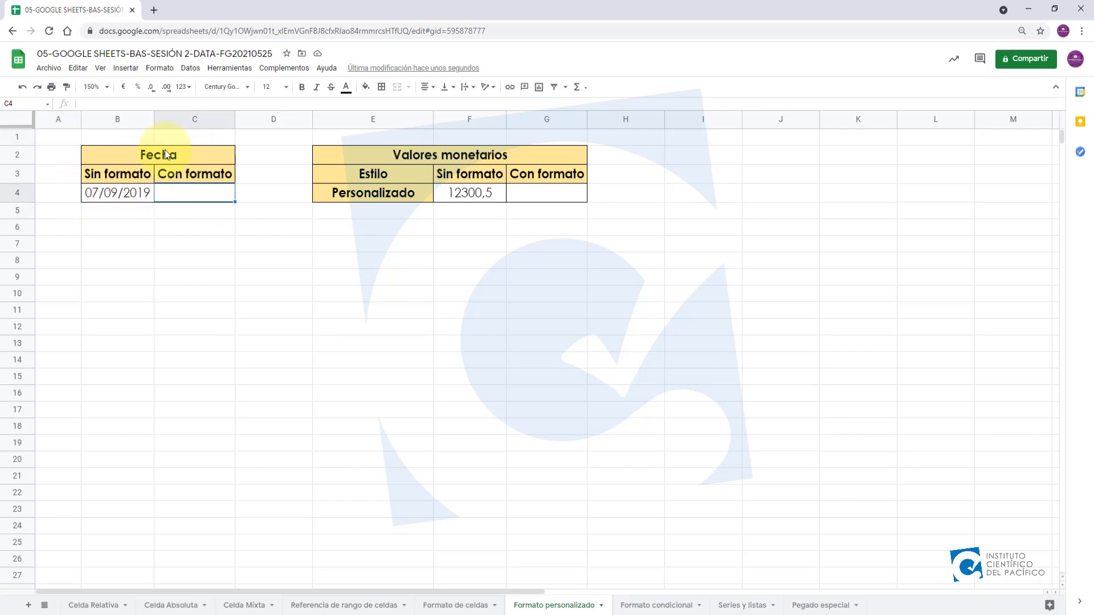
{"action": "type", "text": "="}
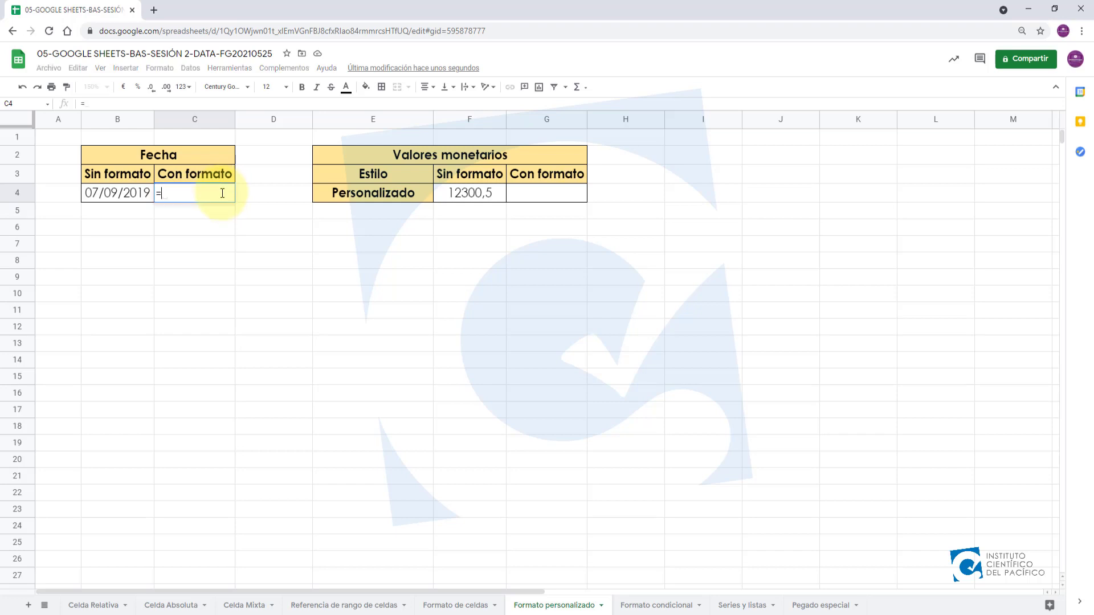
{"action": "left_click", "coordinate": [125, 190]}
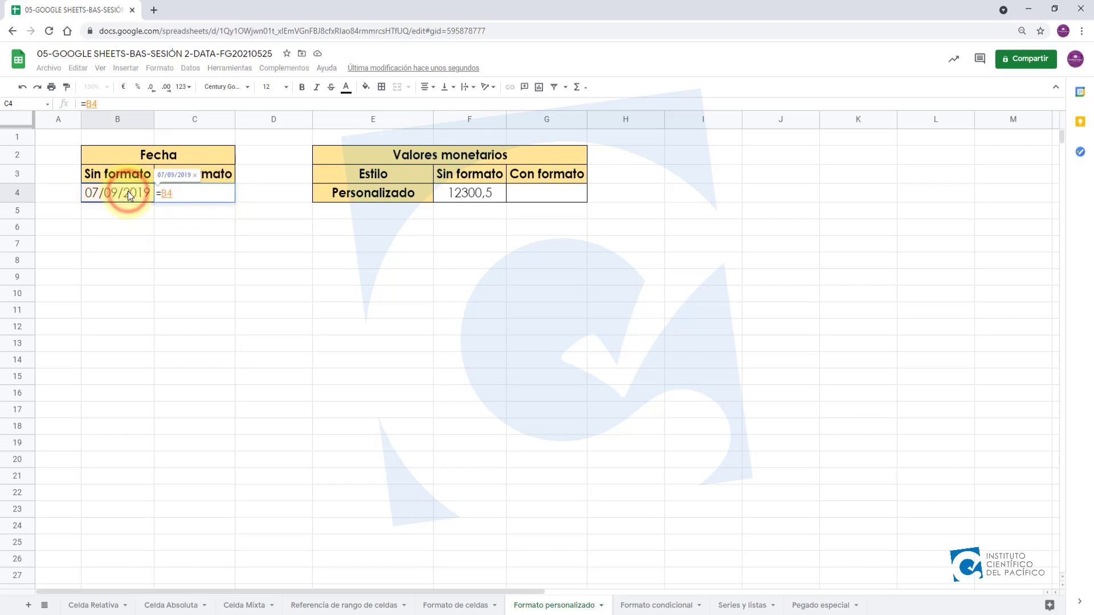
{"action": "key", "text": "Return"}
Step: Open the custom number formats for the date in C4 and review the available format codes
{"action": "left_click", "coordinate": [196, 191]}
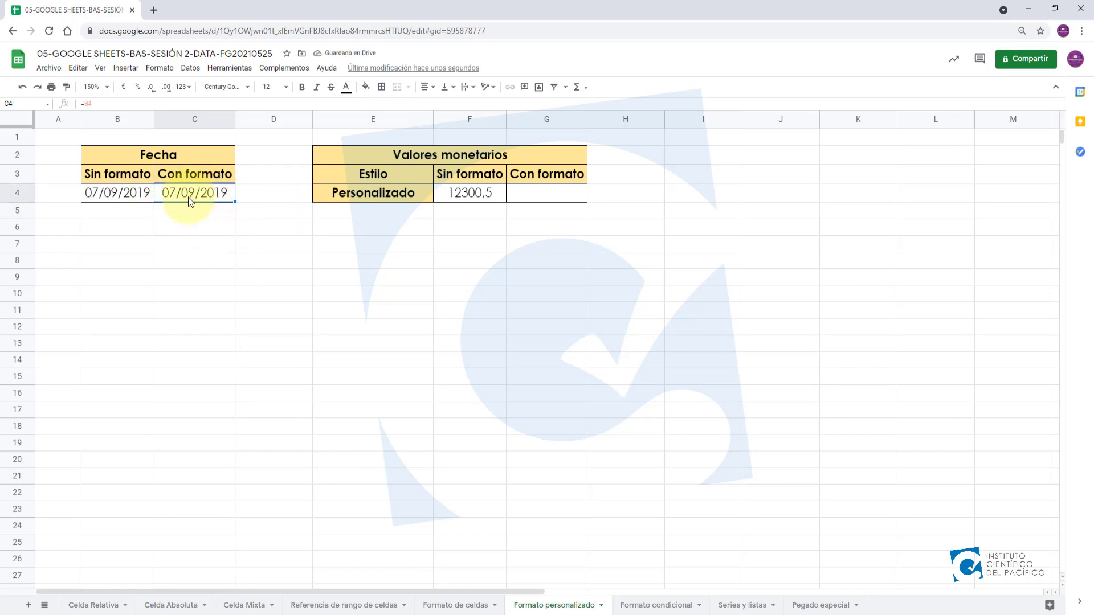
{"action": "left_click", "coordinate": [219, 194]}
{"action": "left_click", "coordinate": [171, 69]}
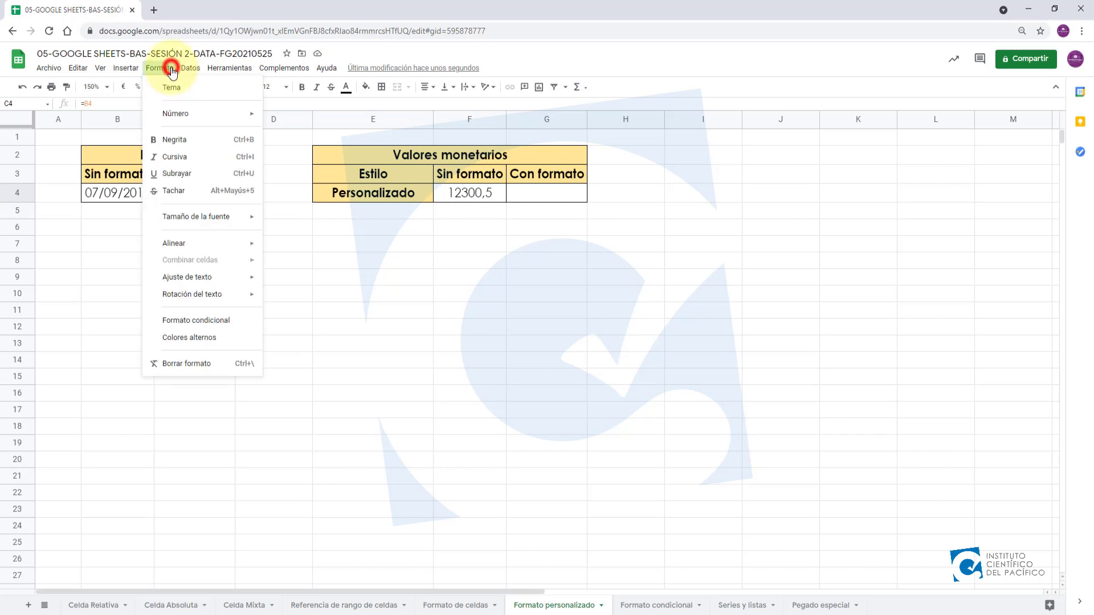
{"action": "mouse_move", "coordinate": [212, 121]}
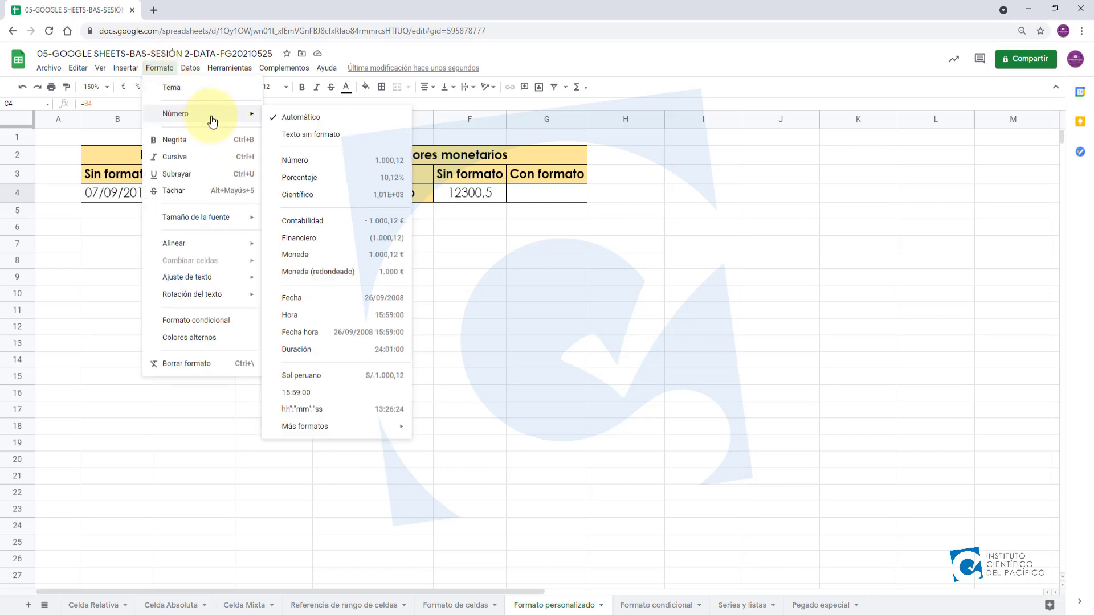
{"action": "mouse_move", "coordinate": [376, 435]}
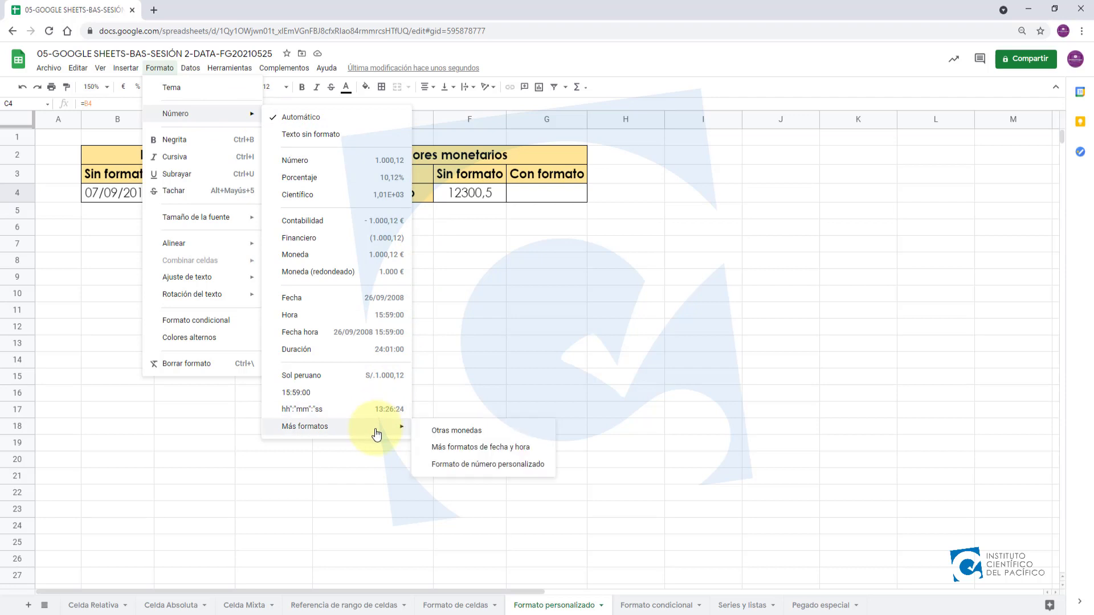
{"action": "left_click", "coordinate": [476, 469]}
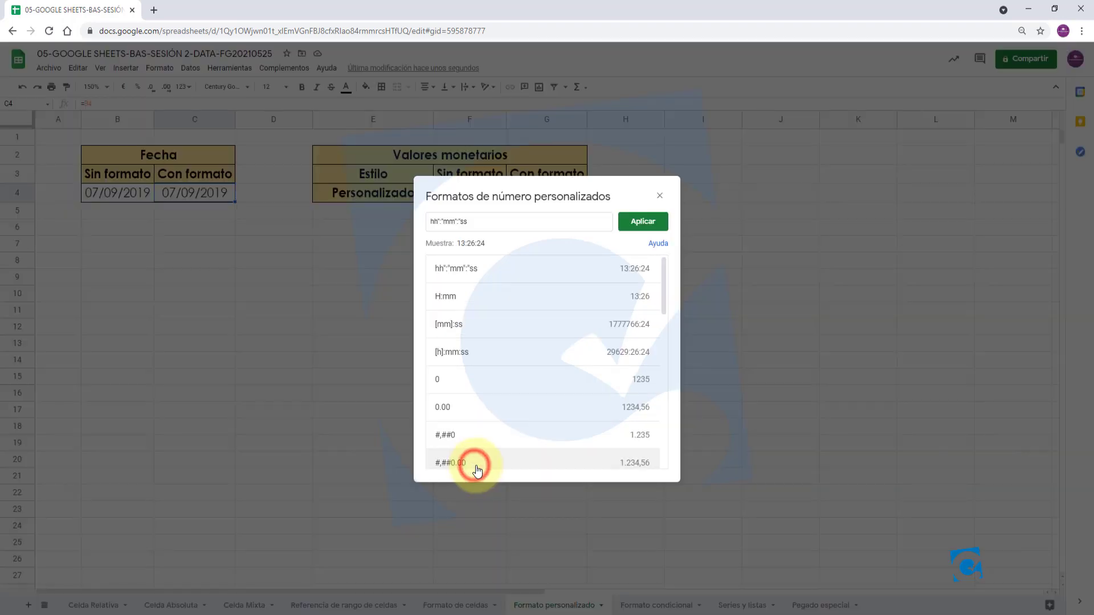
{"action": "scroll", "coordinate": [535, 278], "scroll_direction": "down", "scroll_amount": 3}
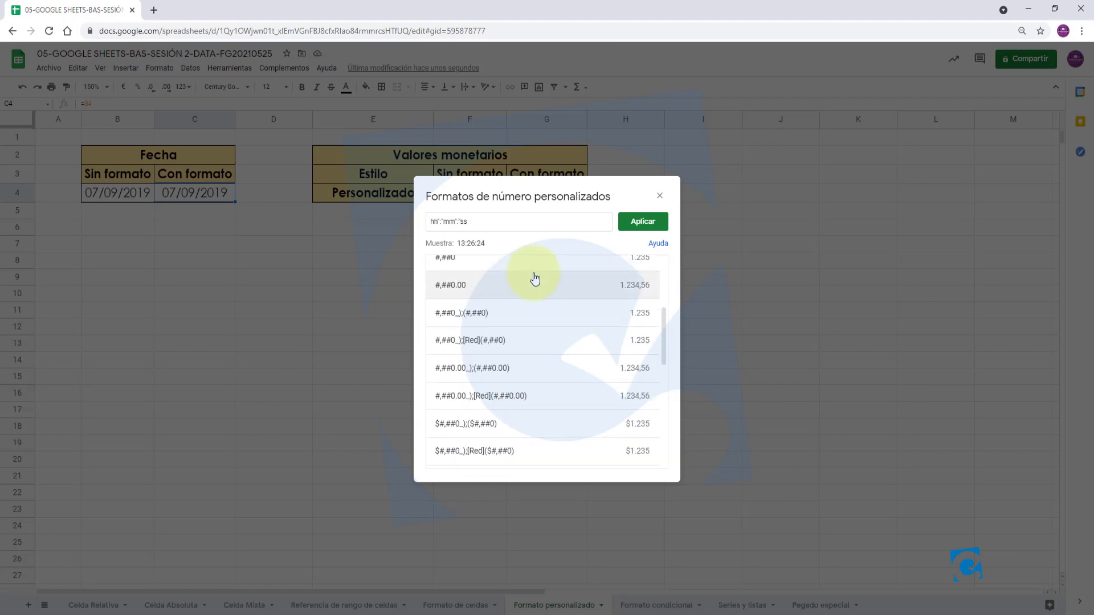
{"action": "scroll", "coordinate": [534, 278], "scroll_direction": "down", "scroll_amount": 1}
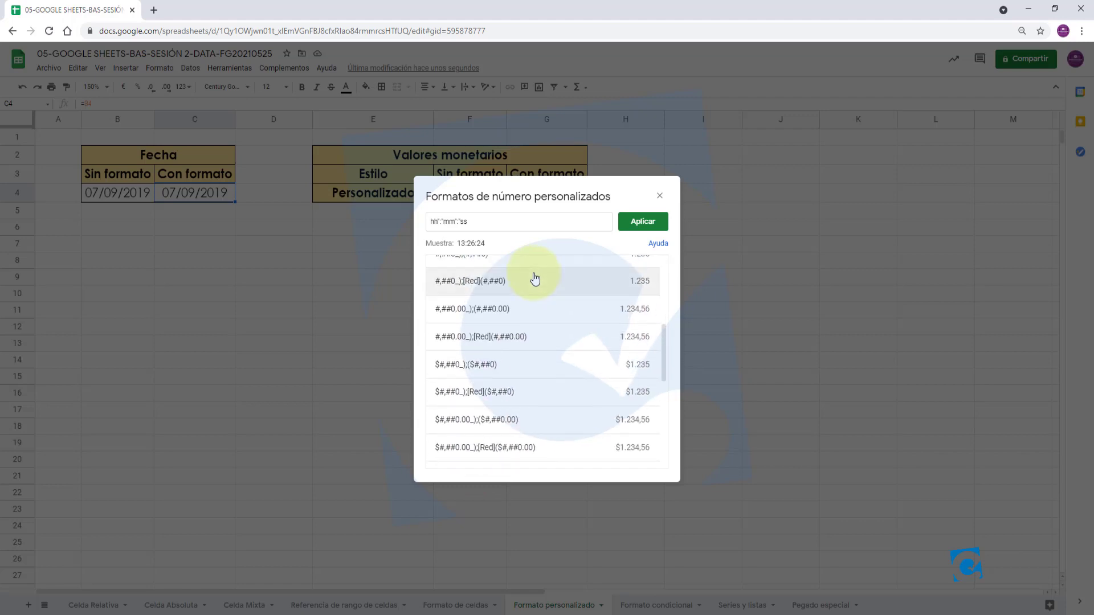
{"action": "scroll", "coordinate": [521, 310], "scroll_direction": "down", "scroll_amount": 3}
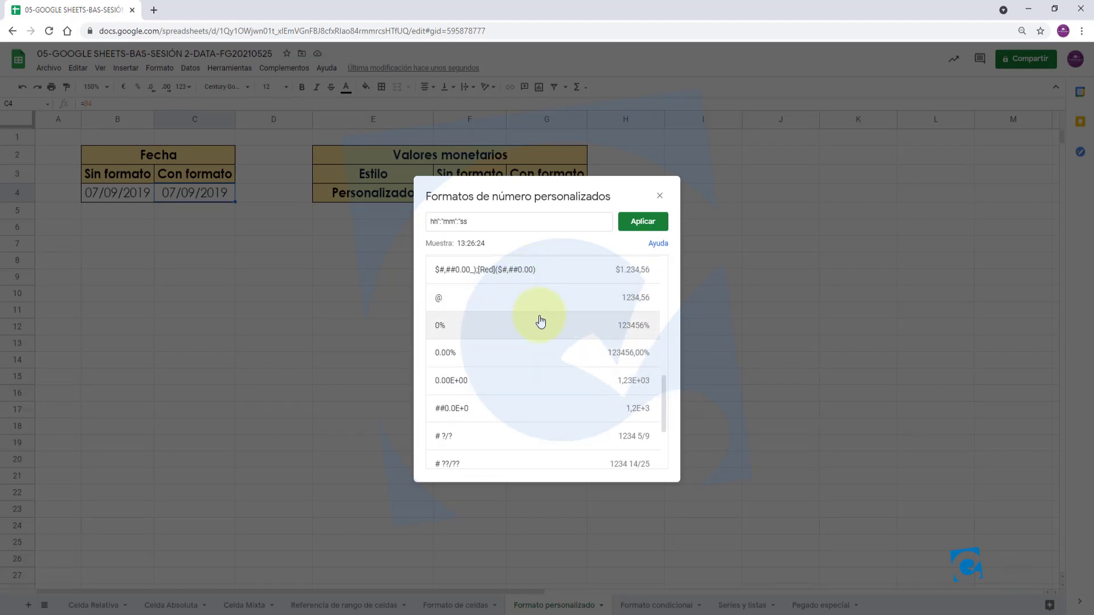
{"action": "scroll", "coordinate": [541, 319], "scroll_direction": "up", "scroll_amount": 8}
{"action": "left_click_drag", "start_coordinate": [493, 221], "coordinate": [382, 222]}
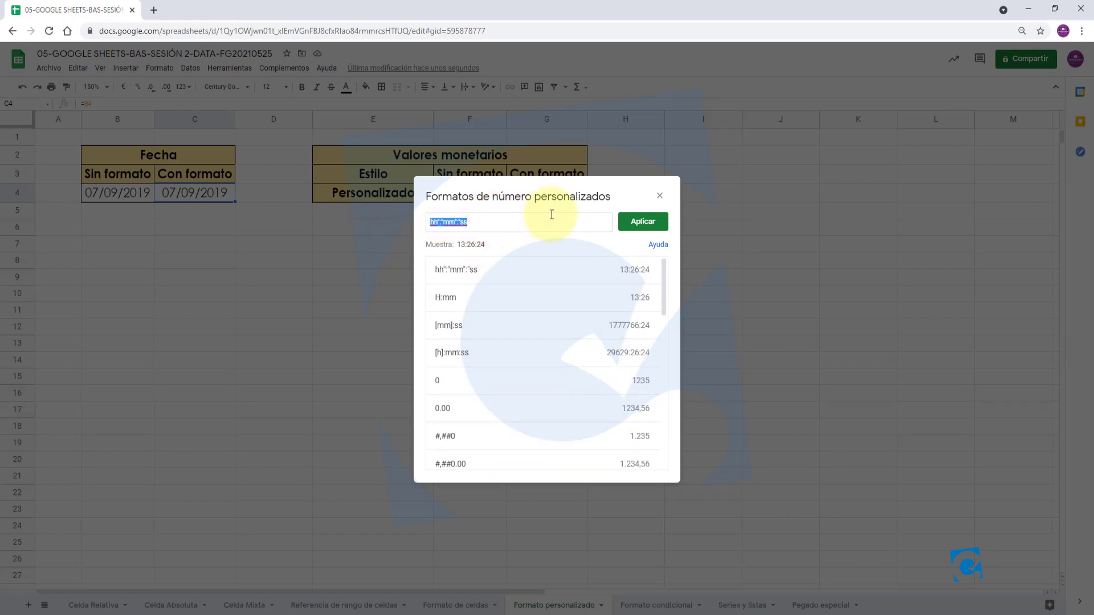
{"action": "left_click", "coordinate": [496, 224]}
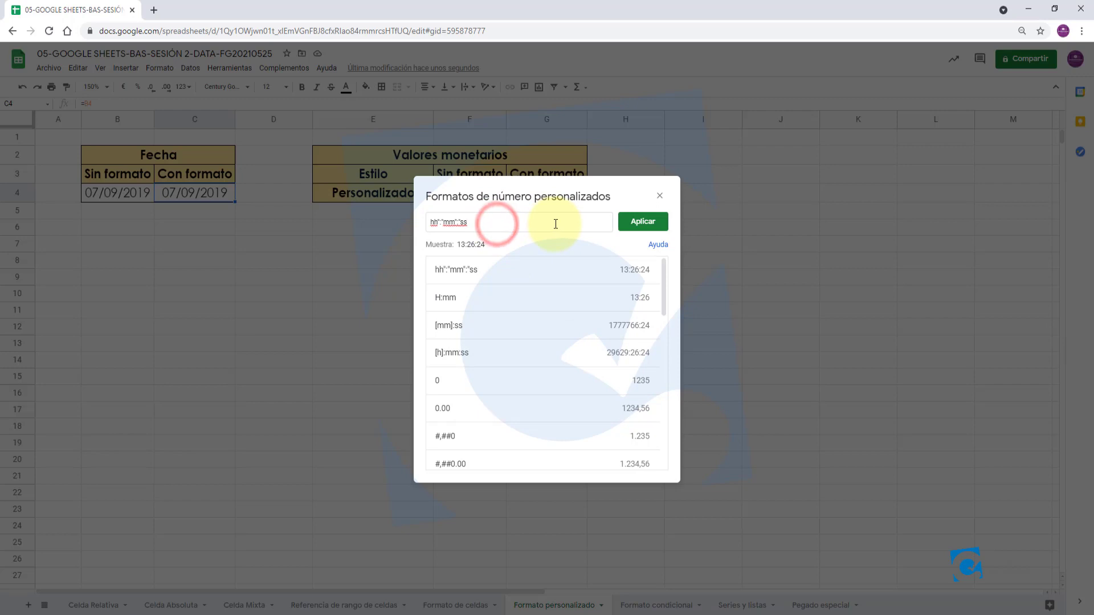